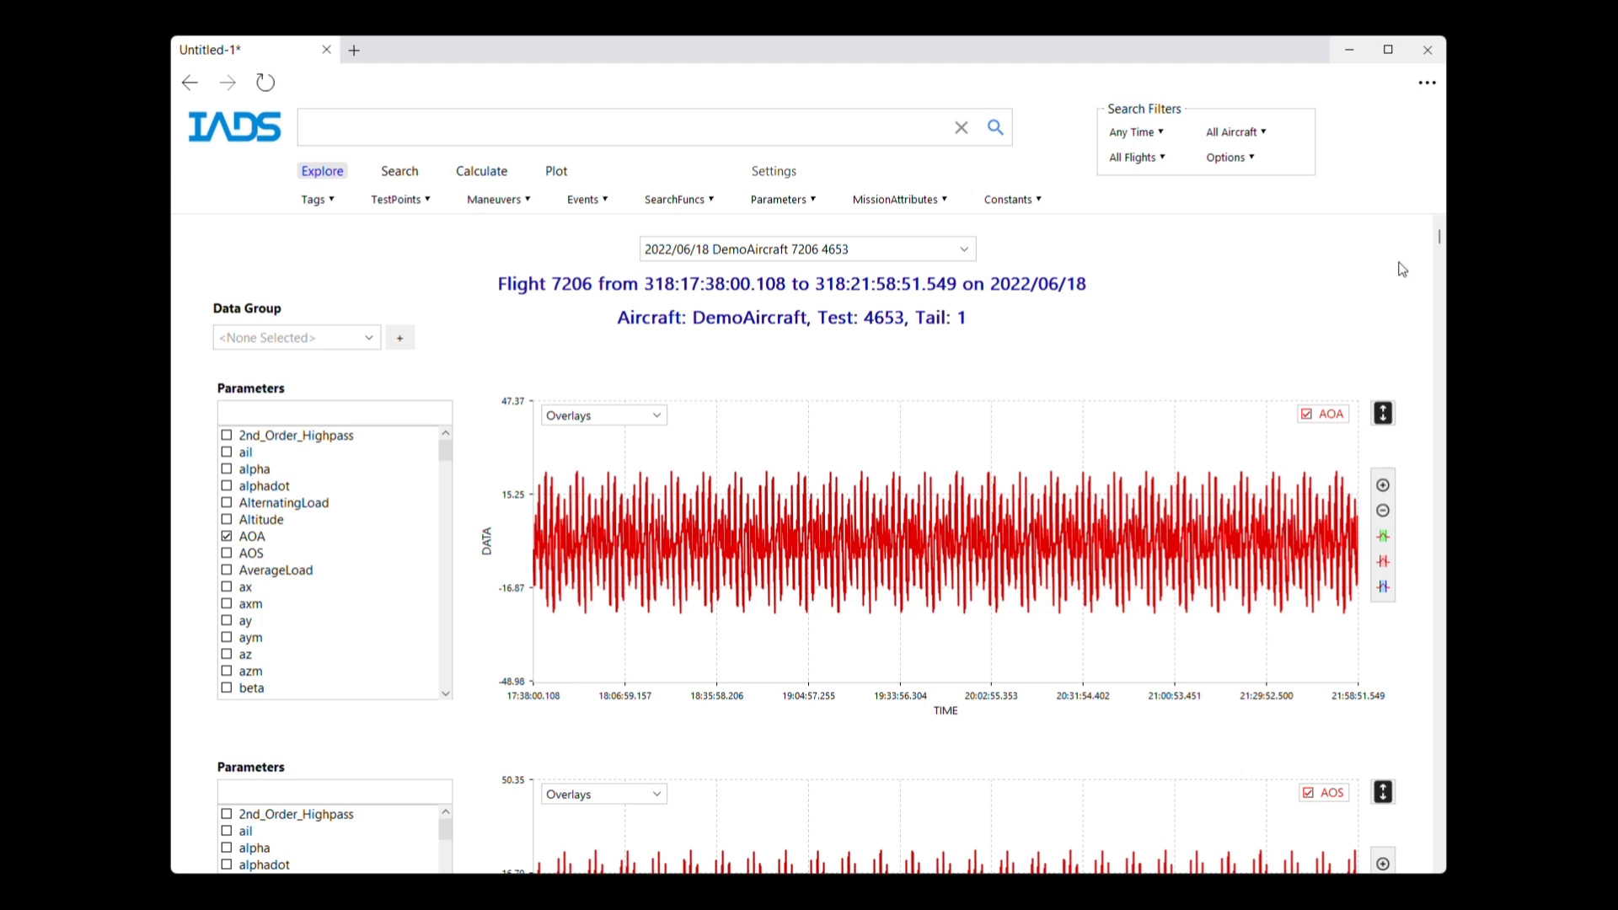
Turn on the Test Points overlay in the AOA plot
mouse_move(1440, 244)
mouse_down()
mouse_move(1443, 443)
mouse_move(1442, 244)
mouse_up()
click(656, 417)
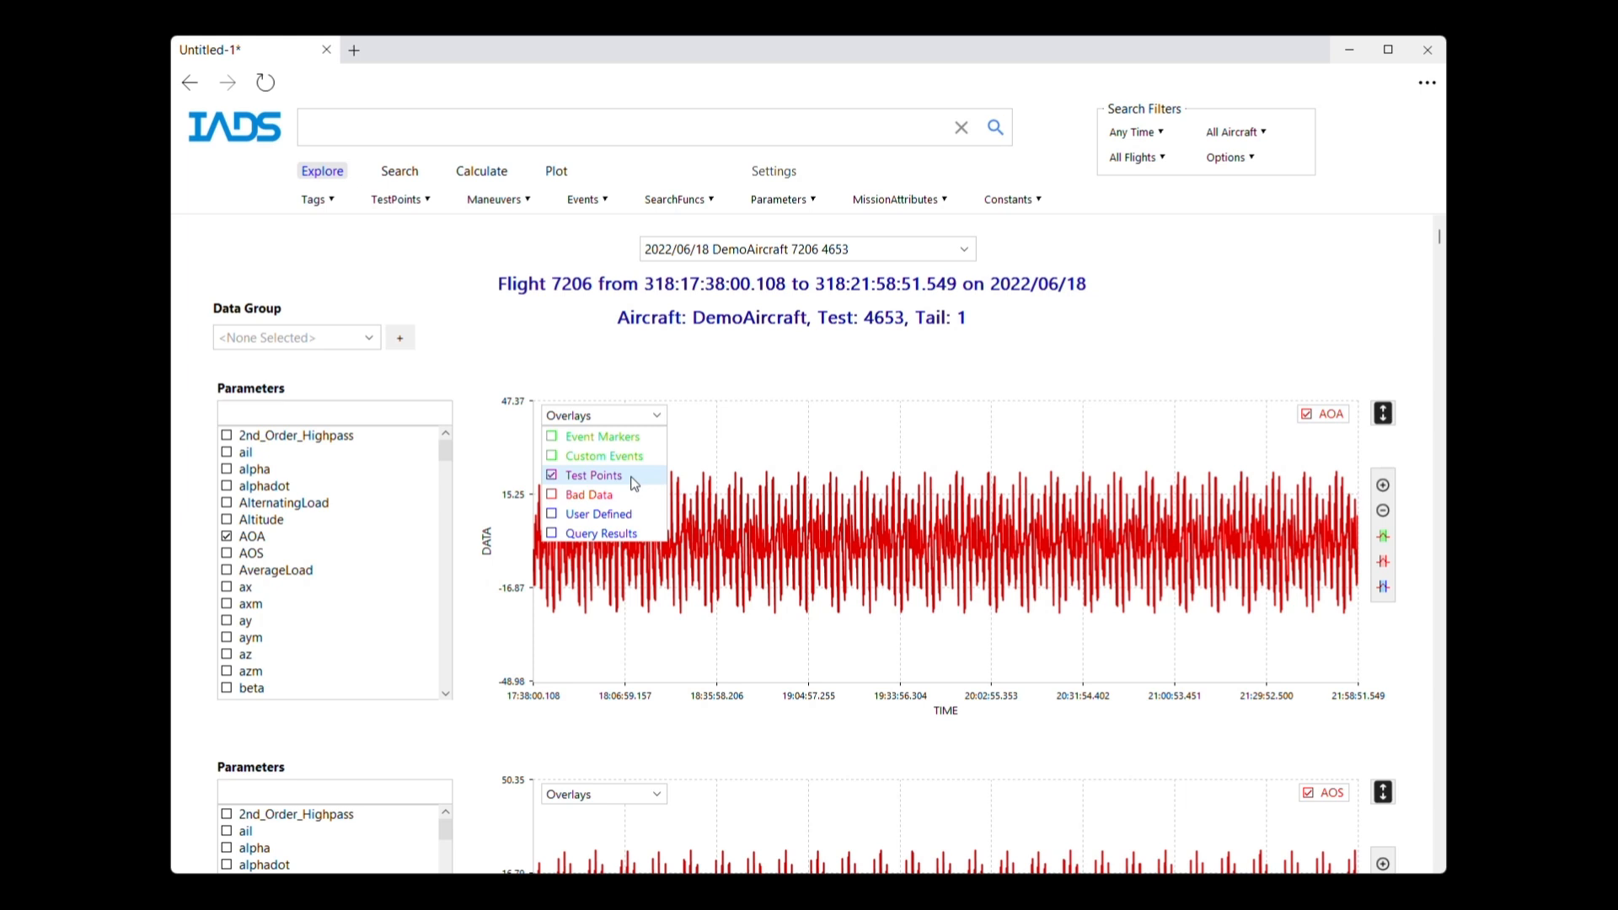
click(779, 456)
click(1028, 508)
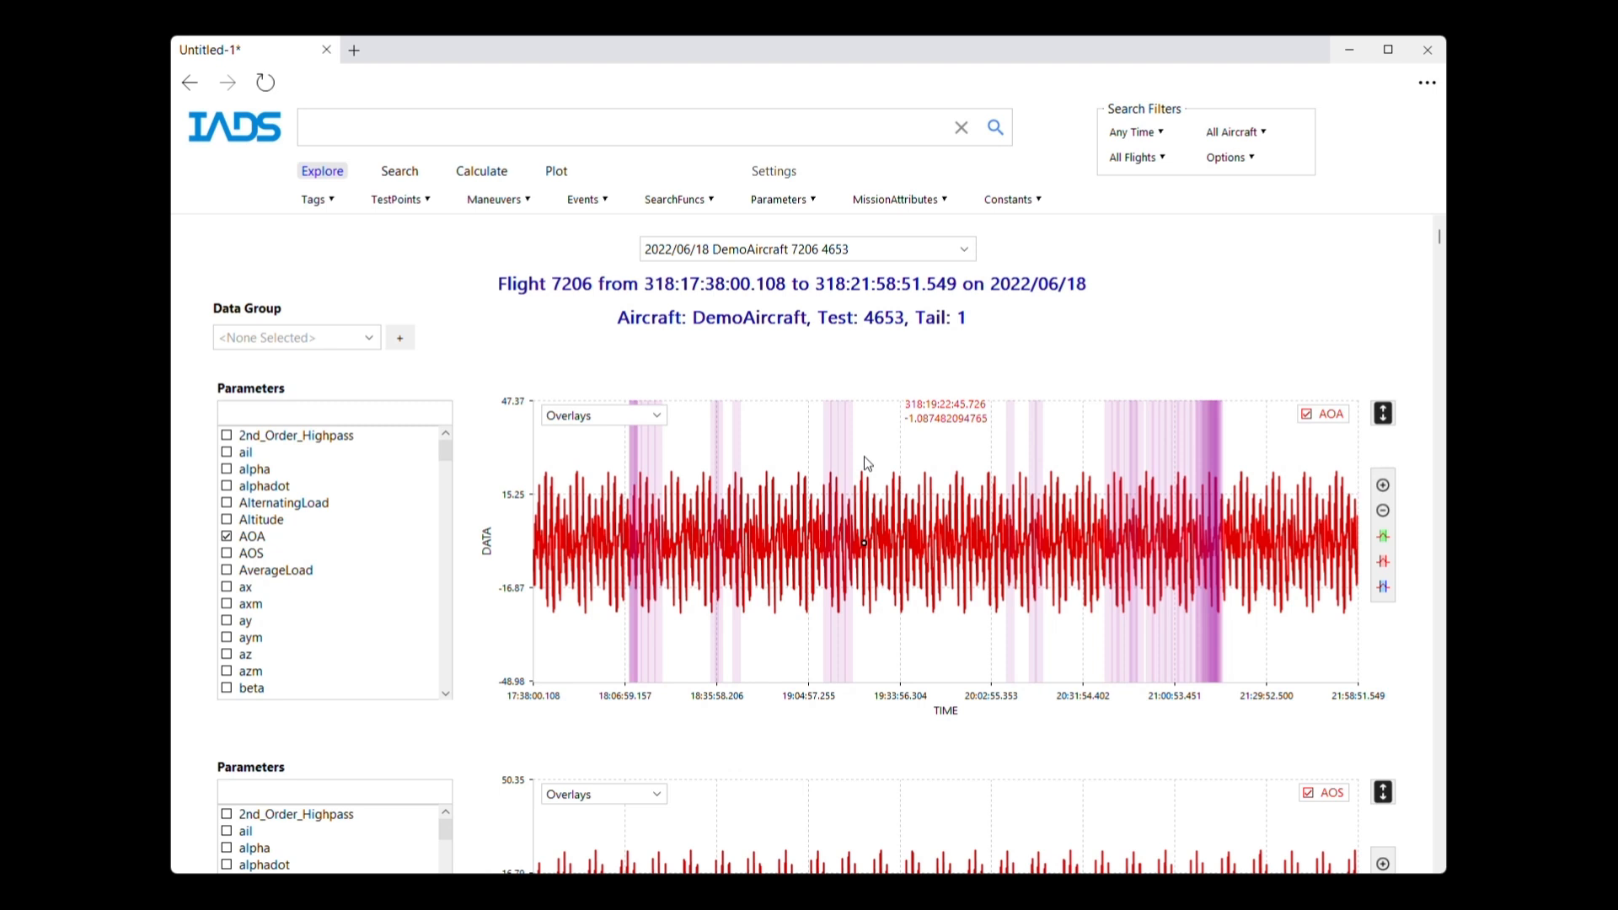
Look up the properties of the narrow test point at about 18:42 in the AOA plot and close them
click(738, 439)
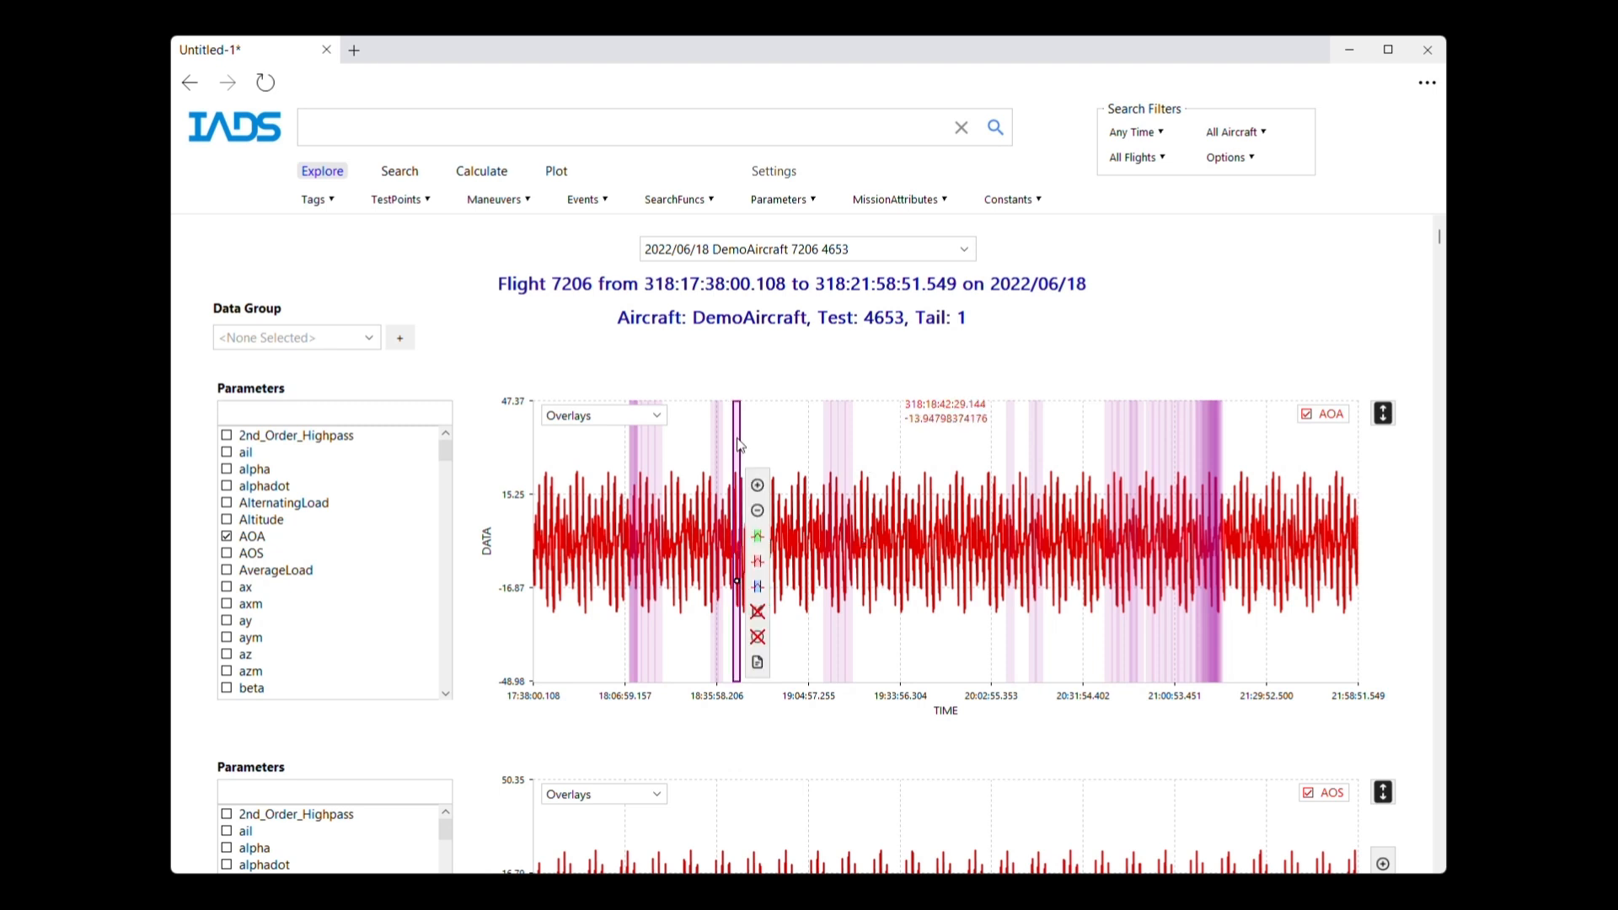
click(757, 664)
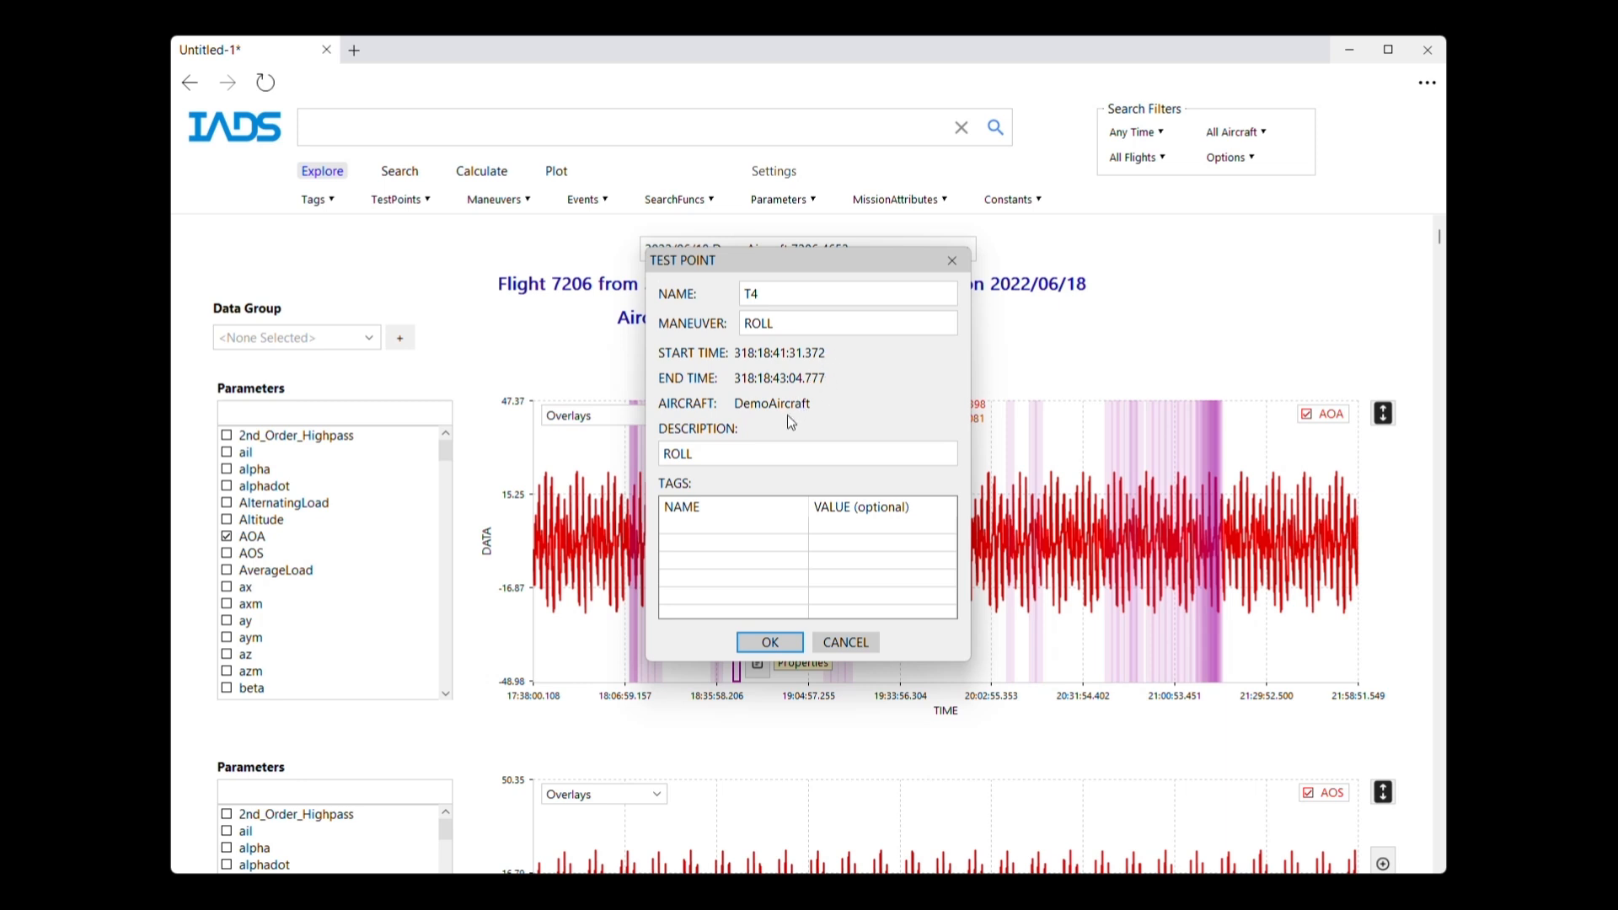
click(953, 260)
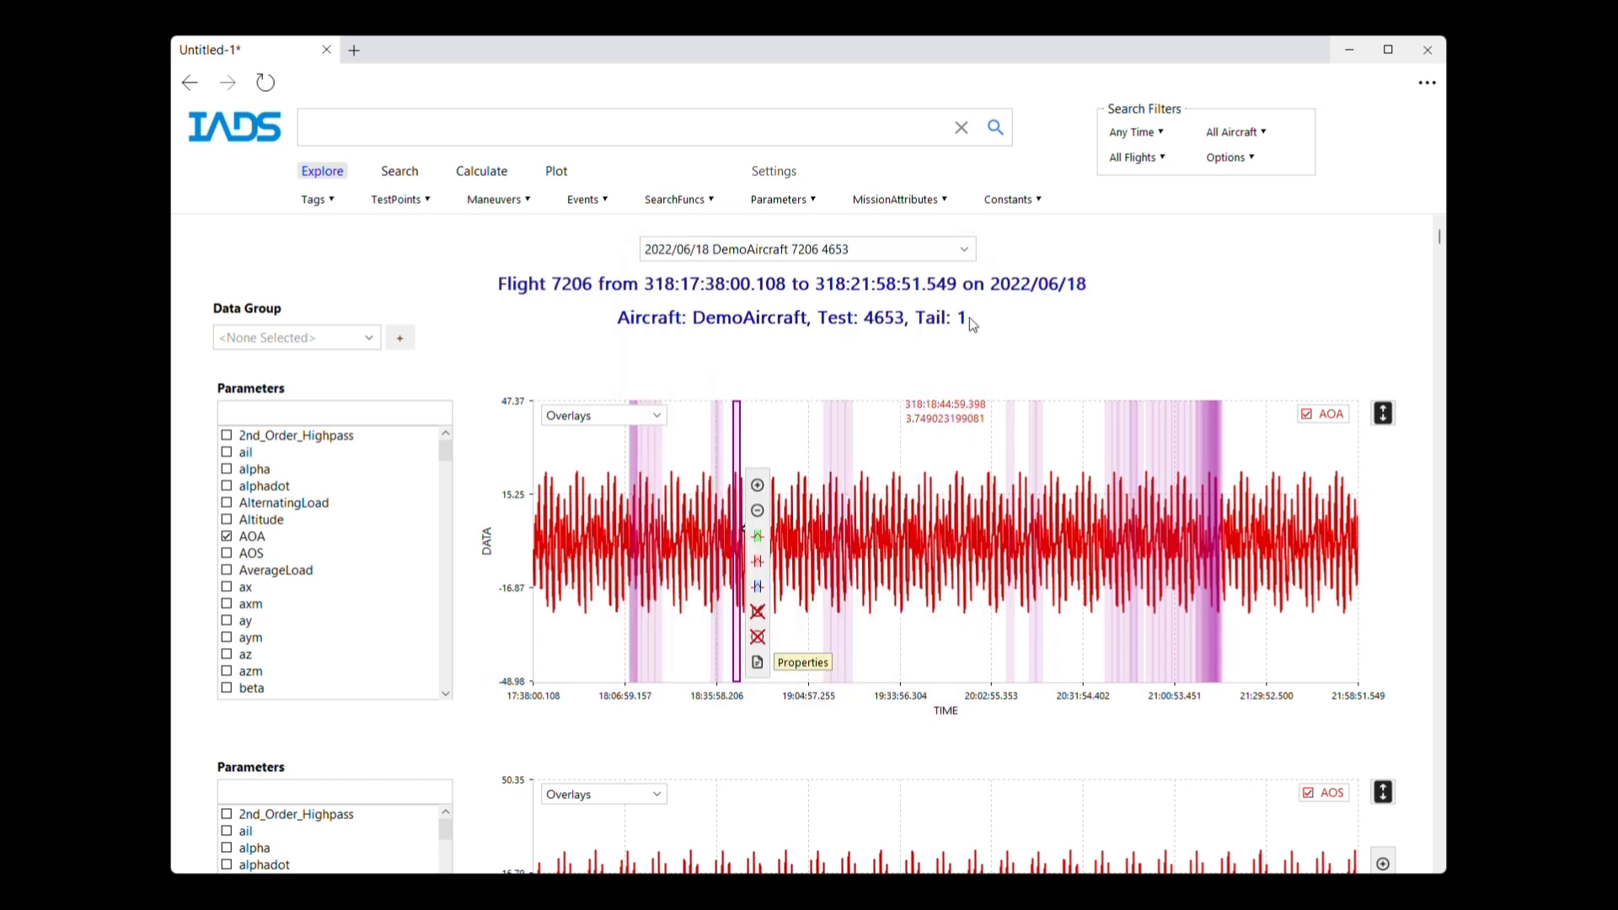
View the properties of the test point at about 19:17 and of the final one at about 21:14 in the AOA plot
click(848, 454)
click(870, 663)
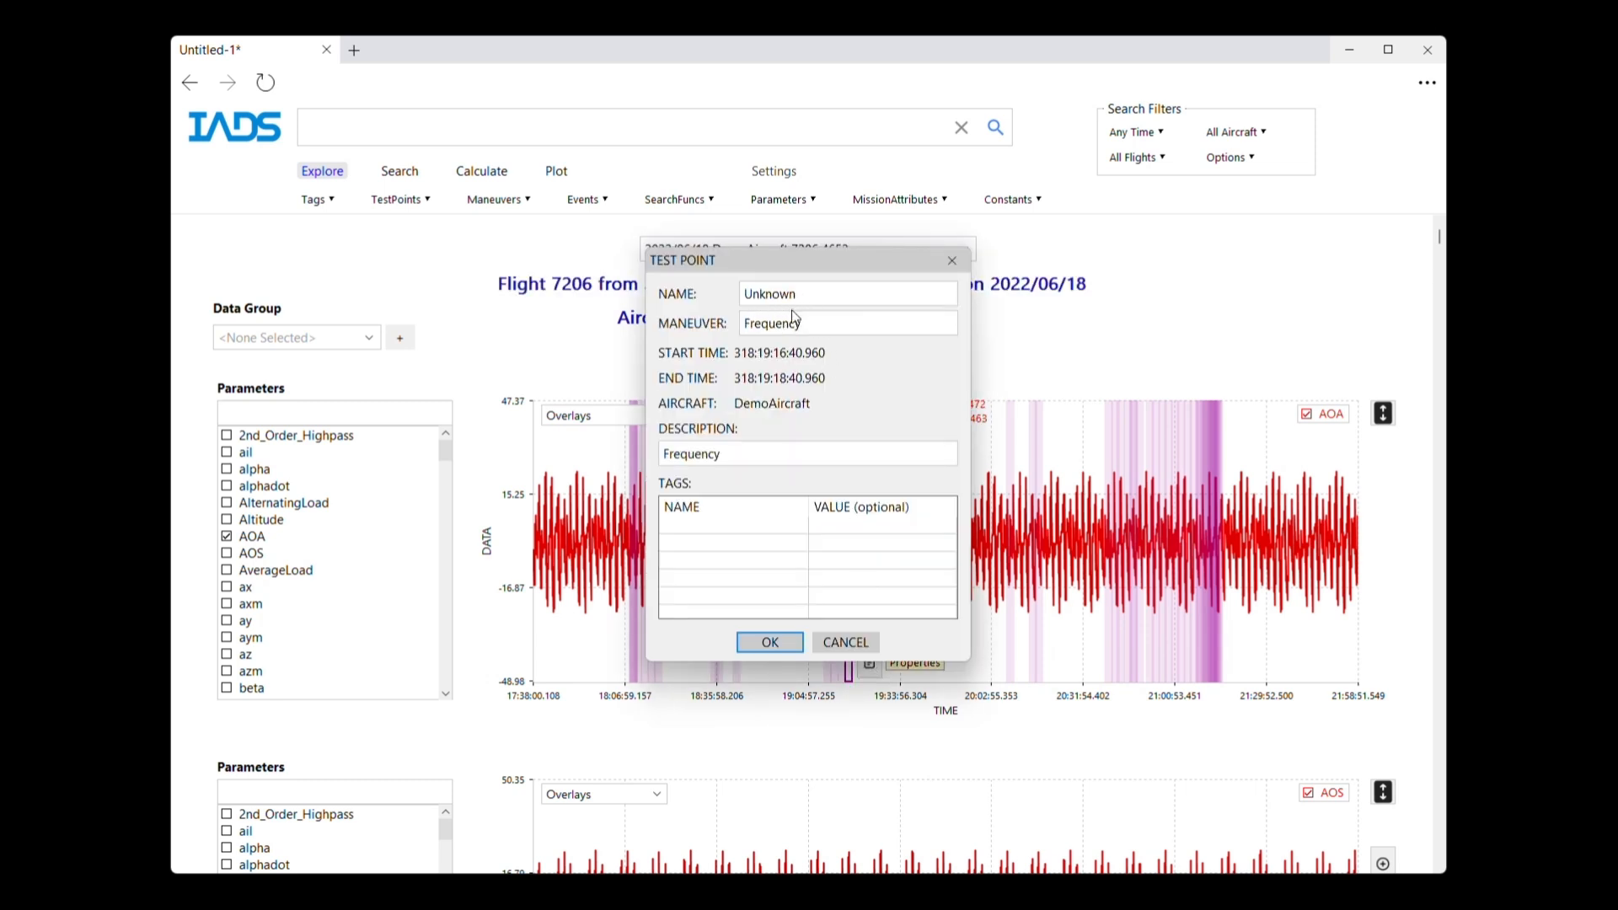
click(953, 261)
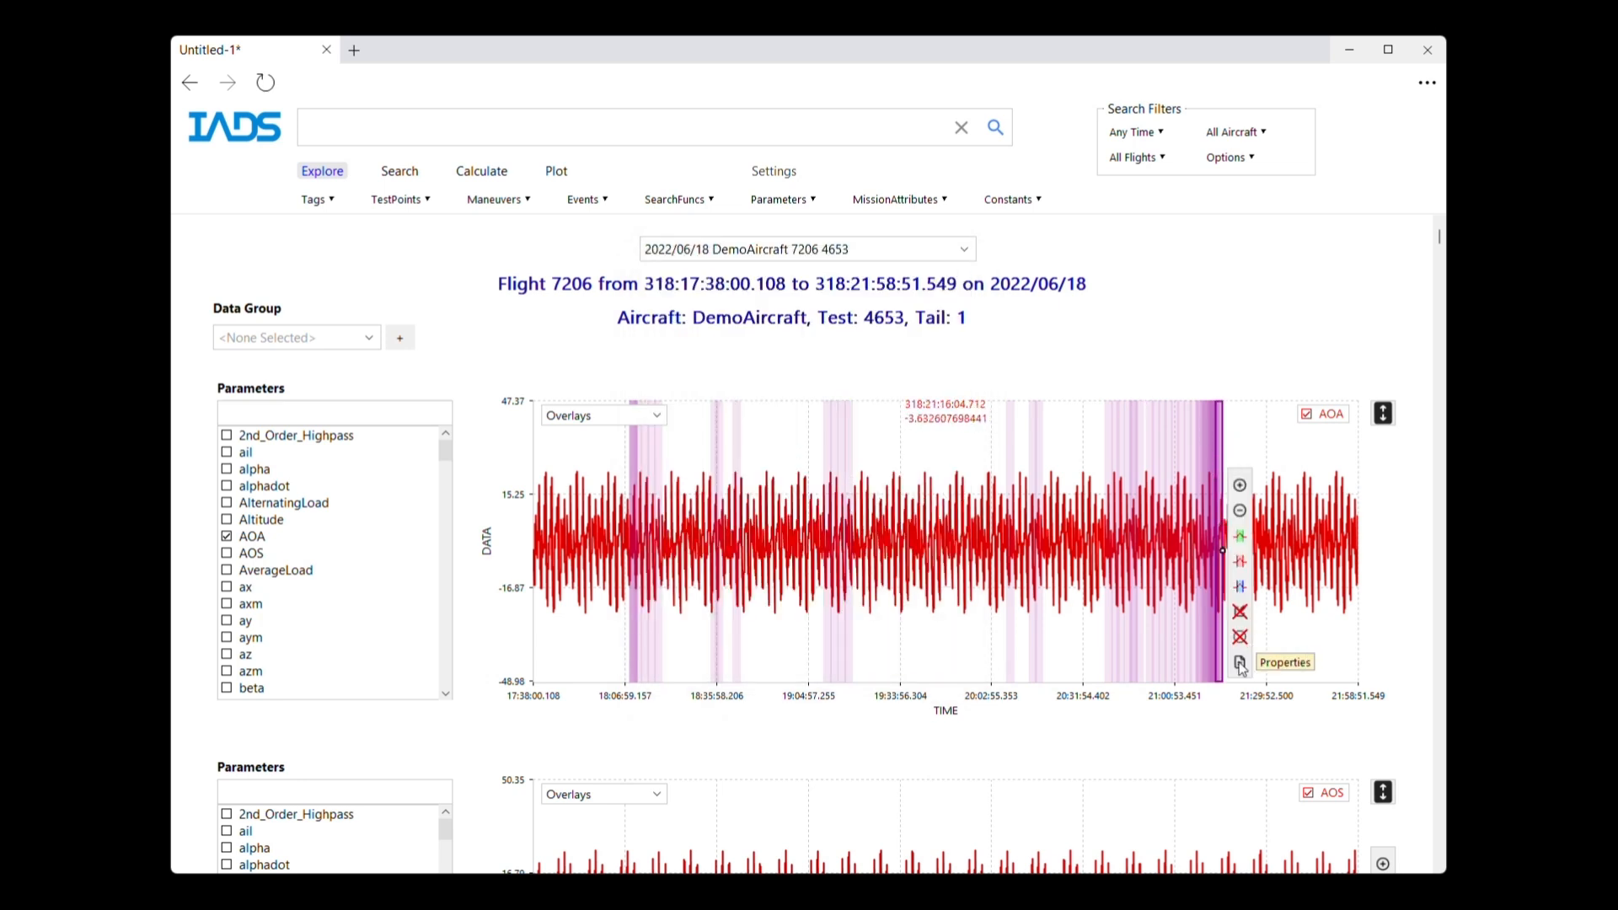
click(1240, 663)
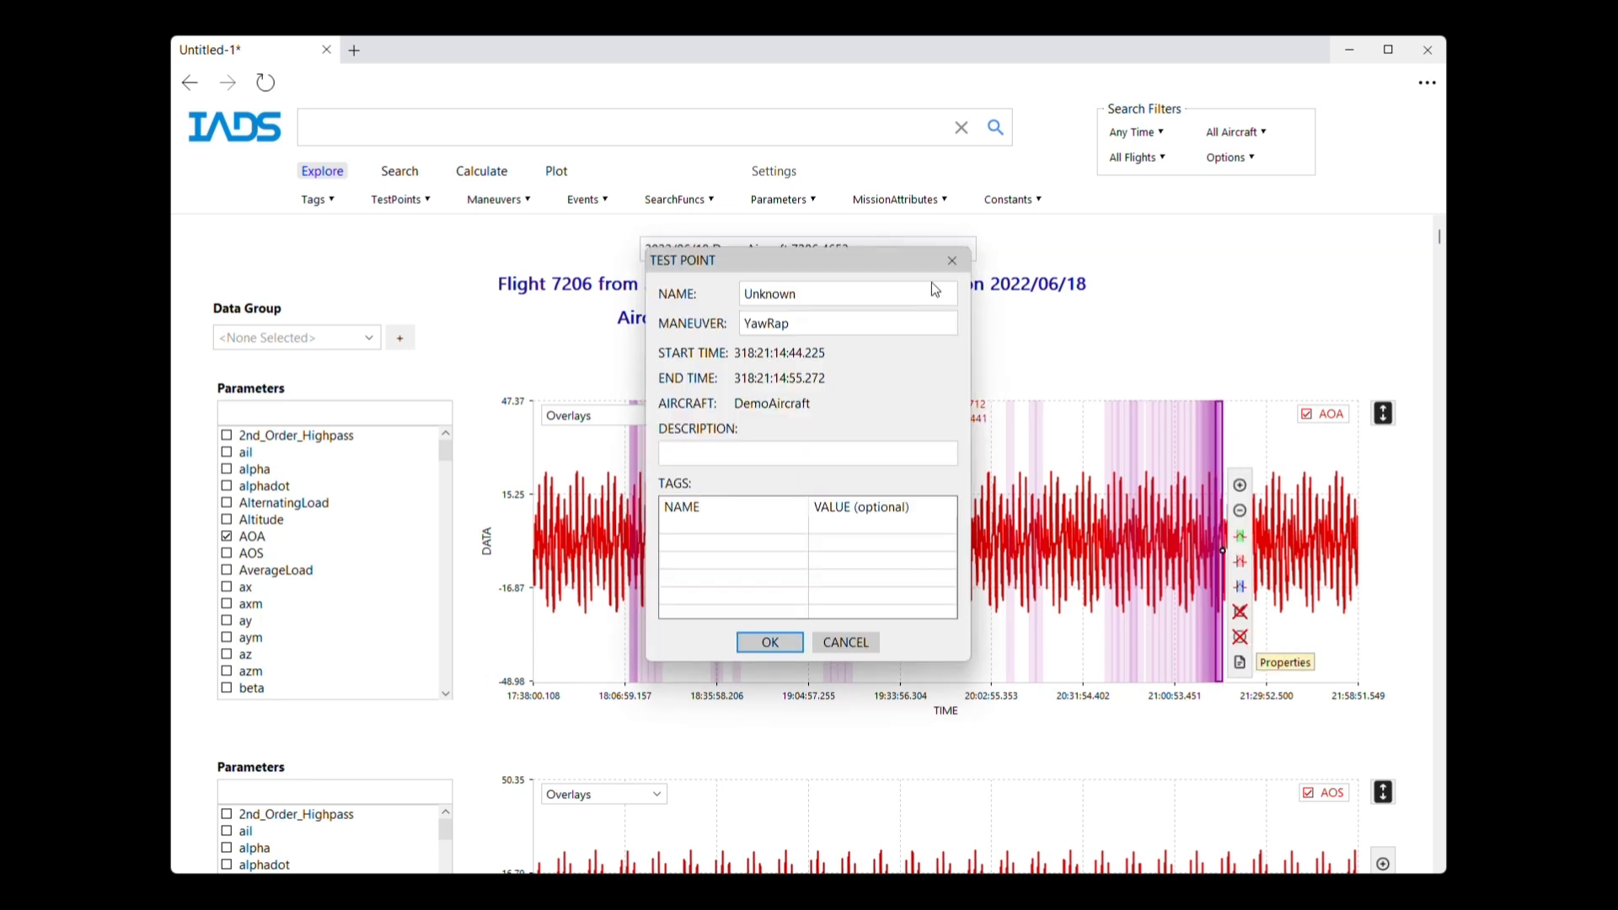
click(953, 263)
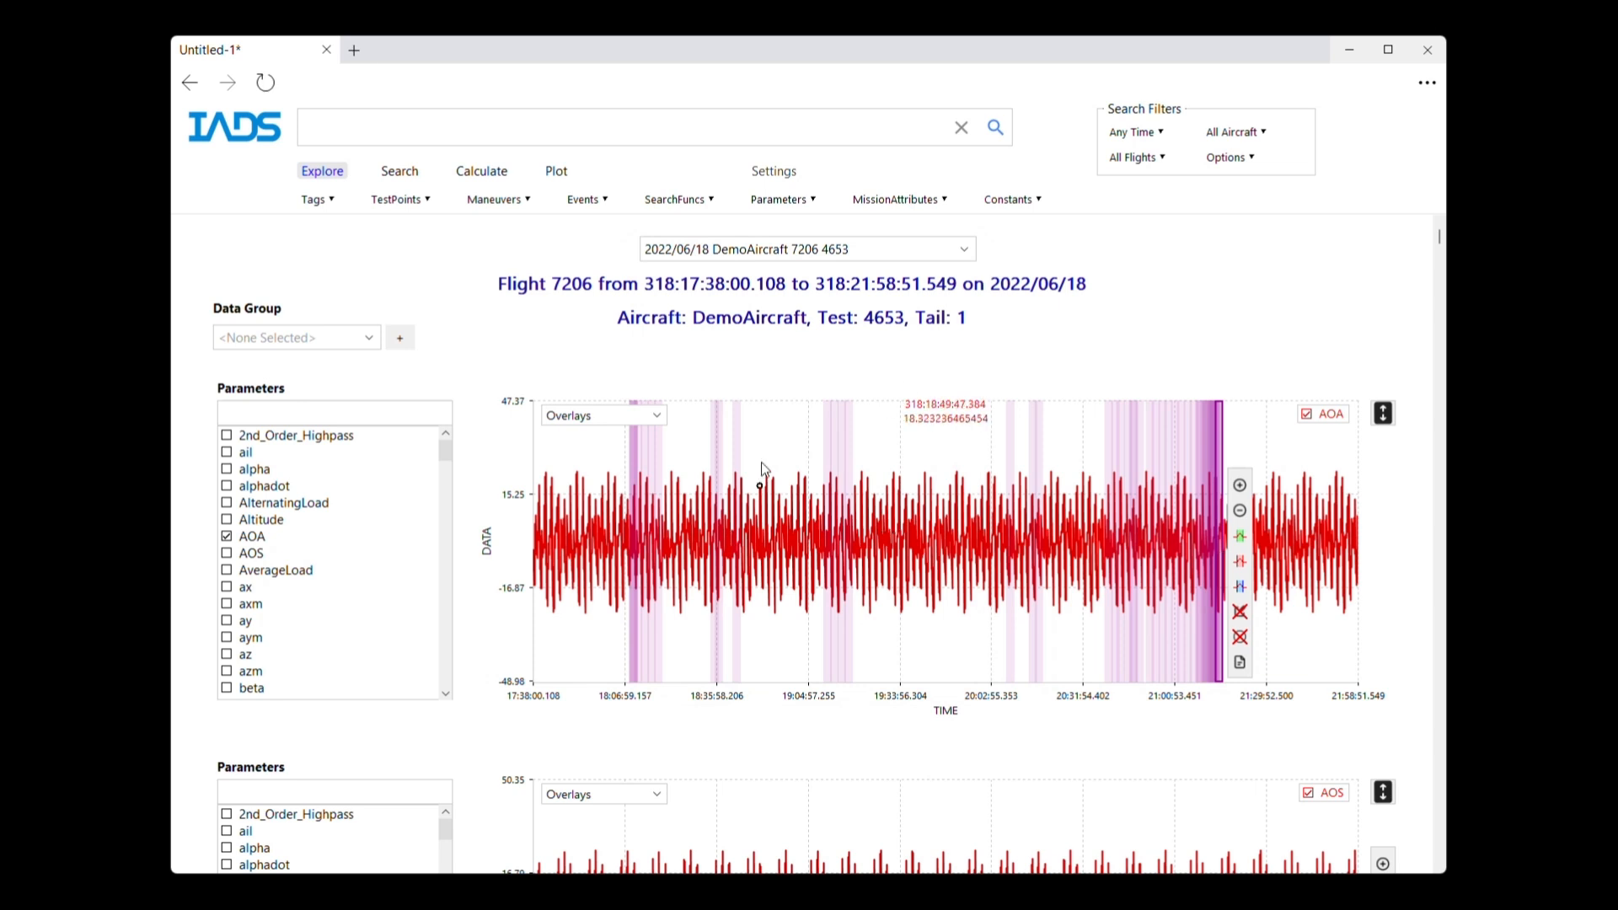
Zoom the AOA plot in on about 19:06:54 to 19:24:12 and further into the last test point of that range
drag(814, 453, 872, 453)
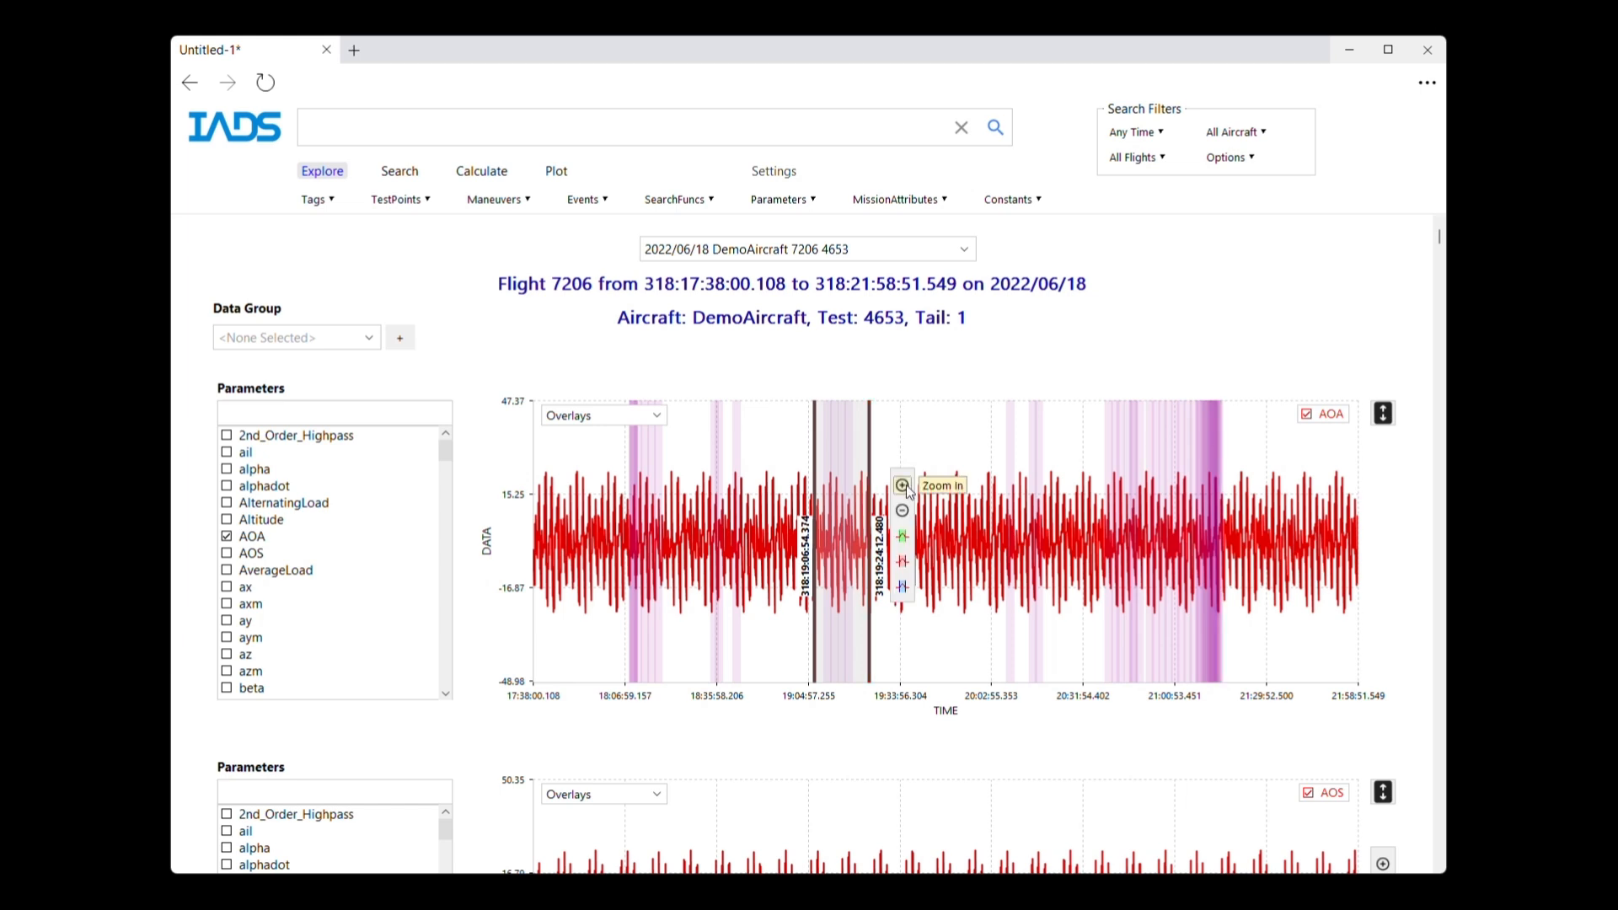
click(904, 486)
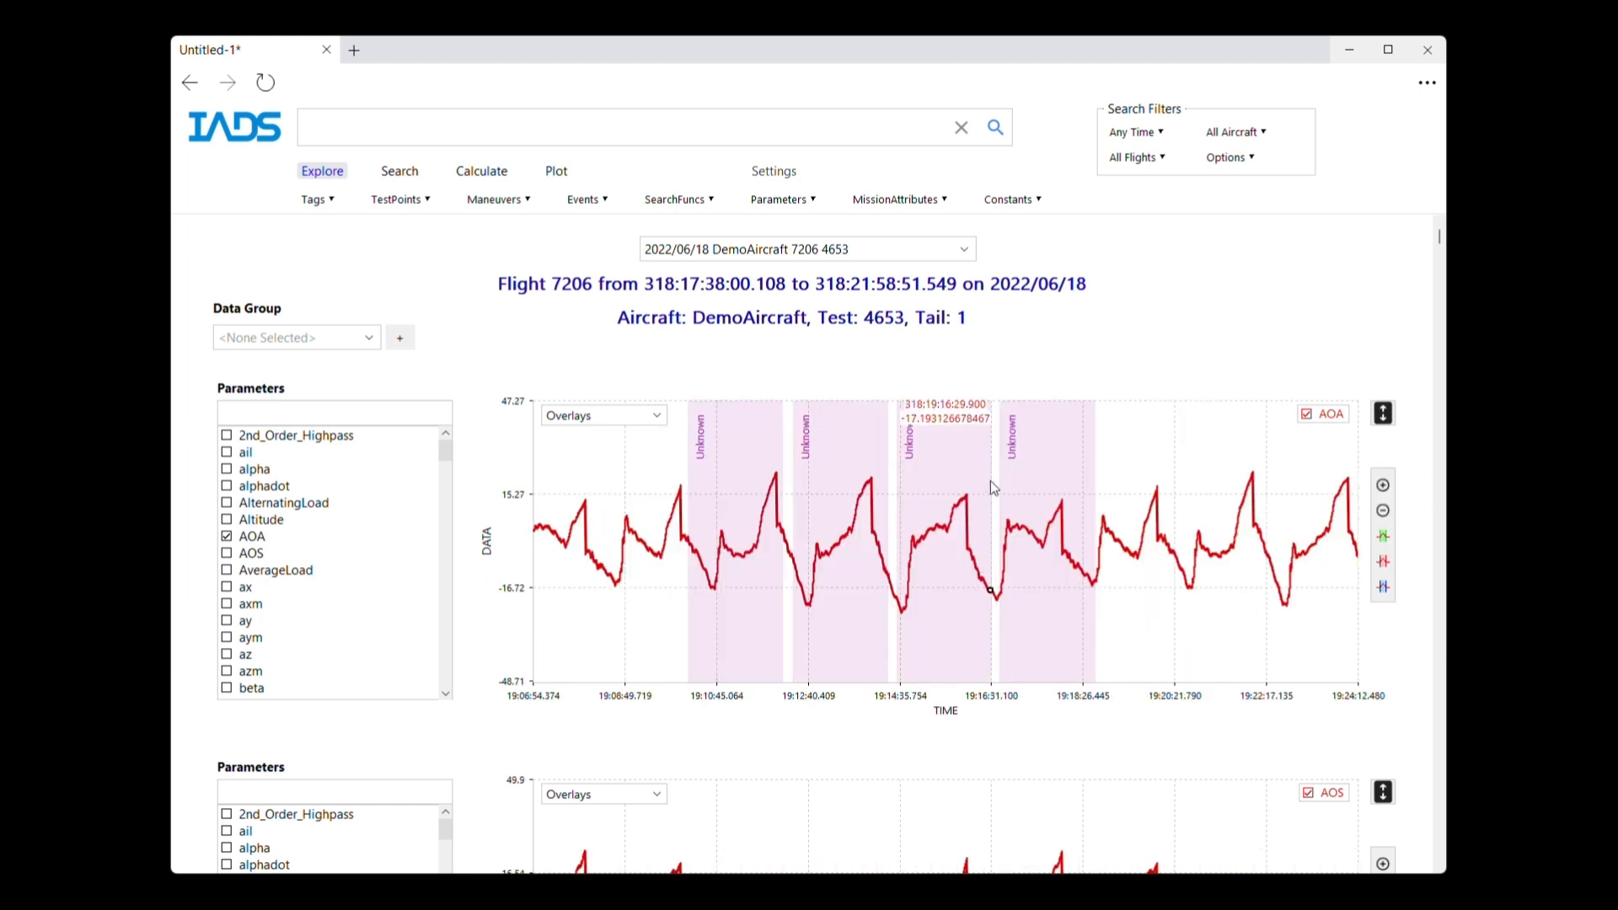
double_click(1040, 477)
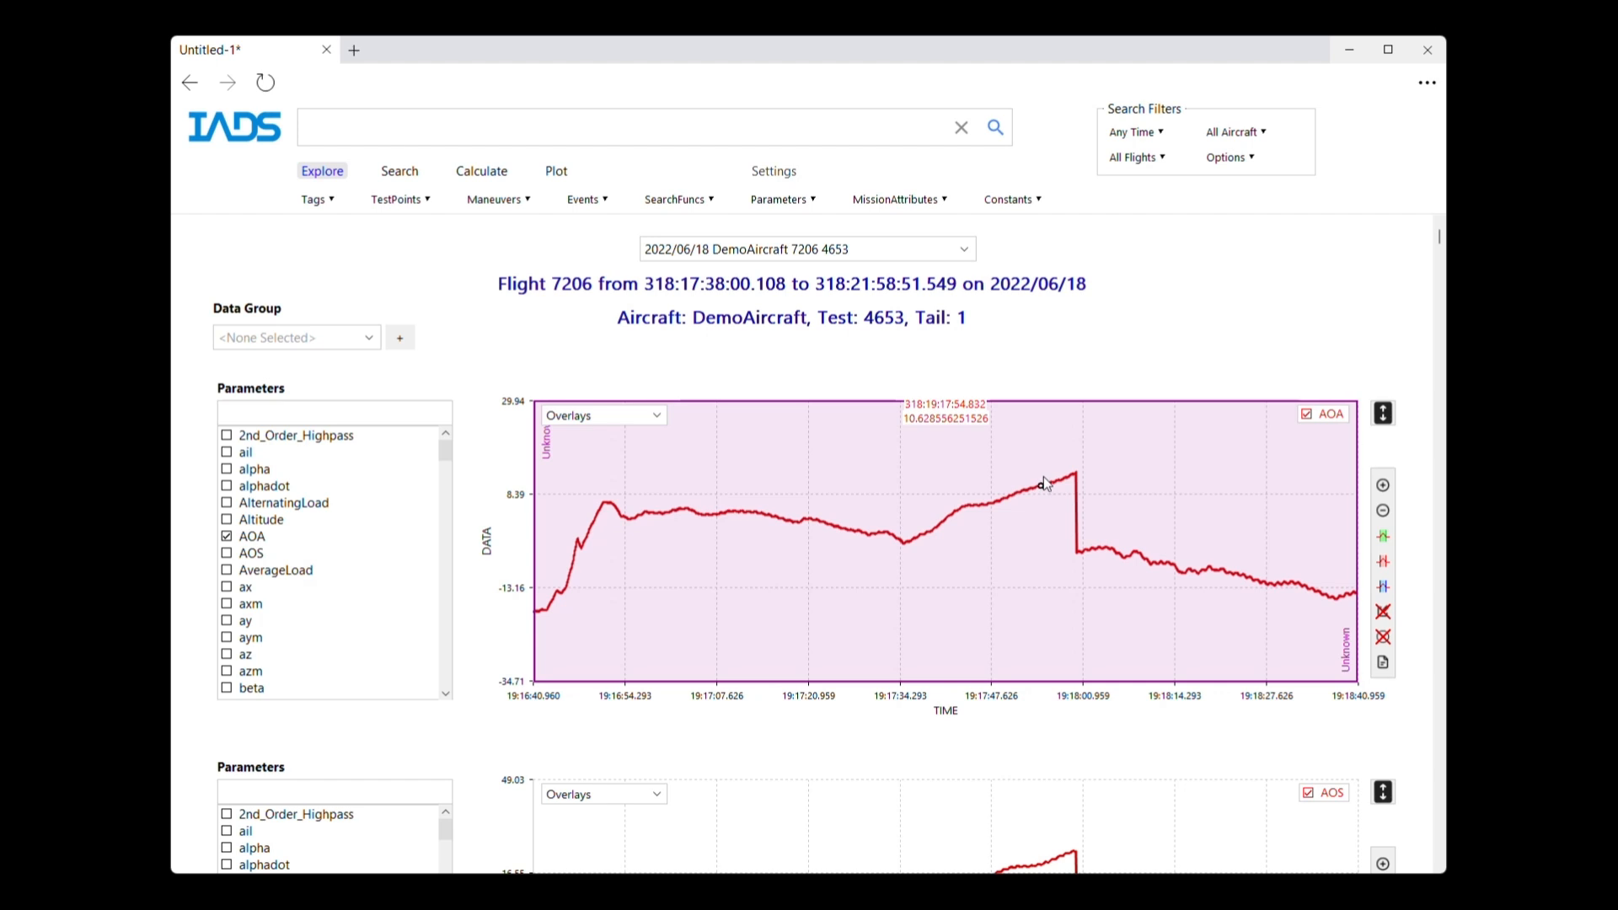
Zoom the AOA plot back out to the full flight and clear the test point selection
click(1384, 514)
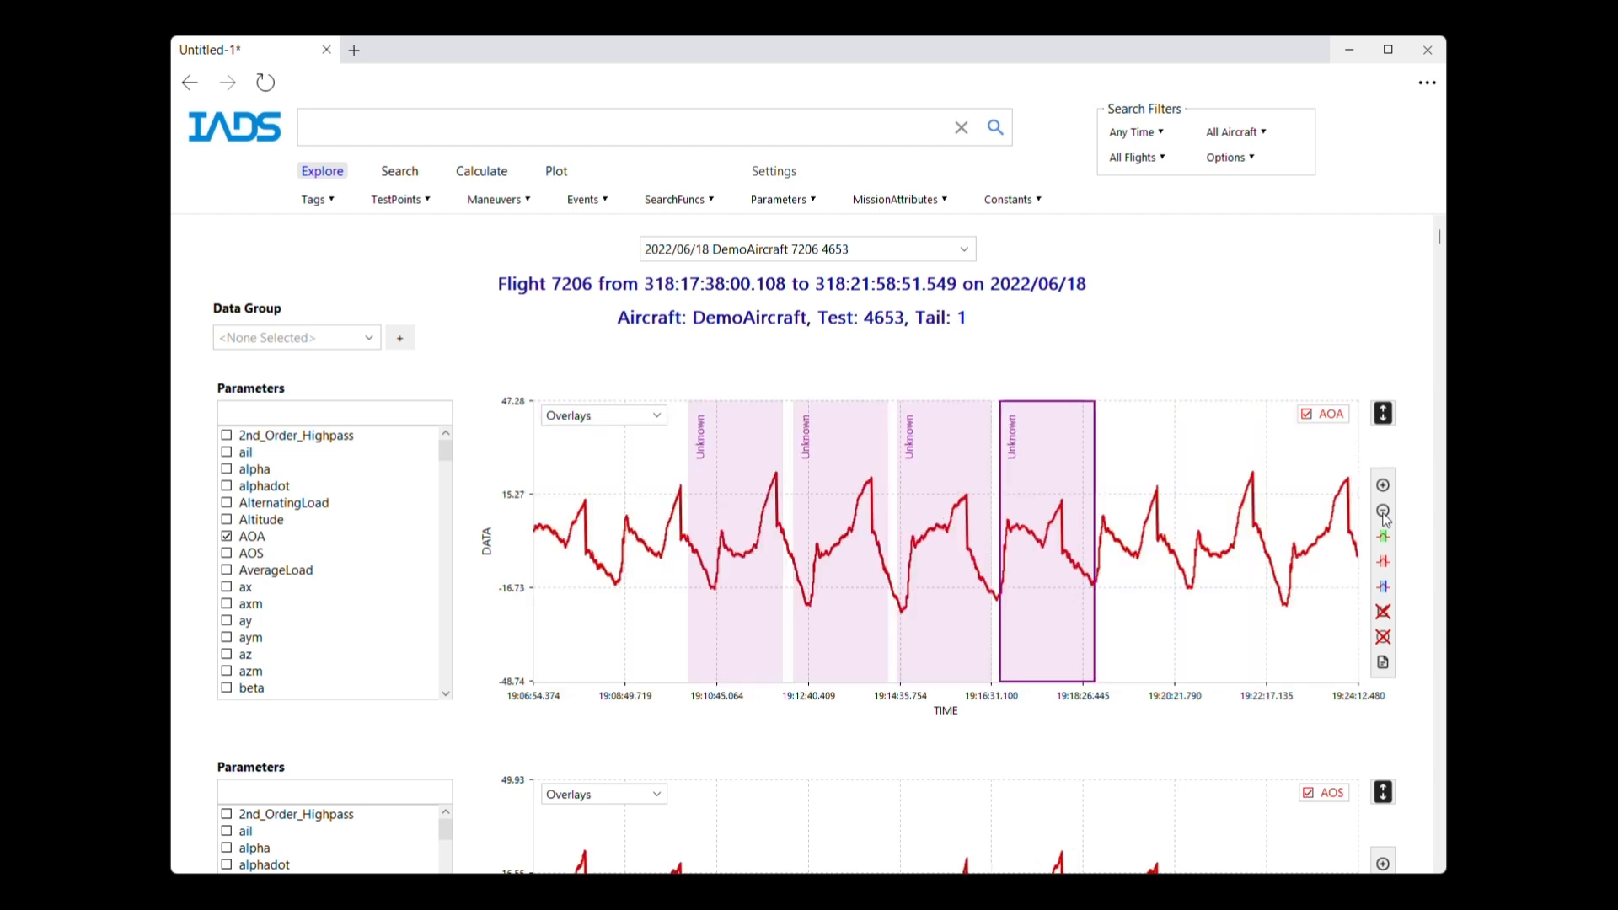
click(1384, 514)
click(920, 460)
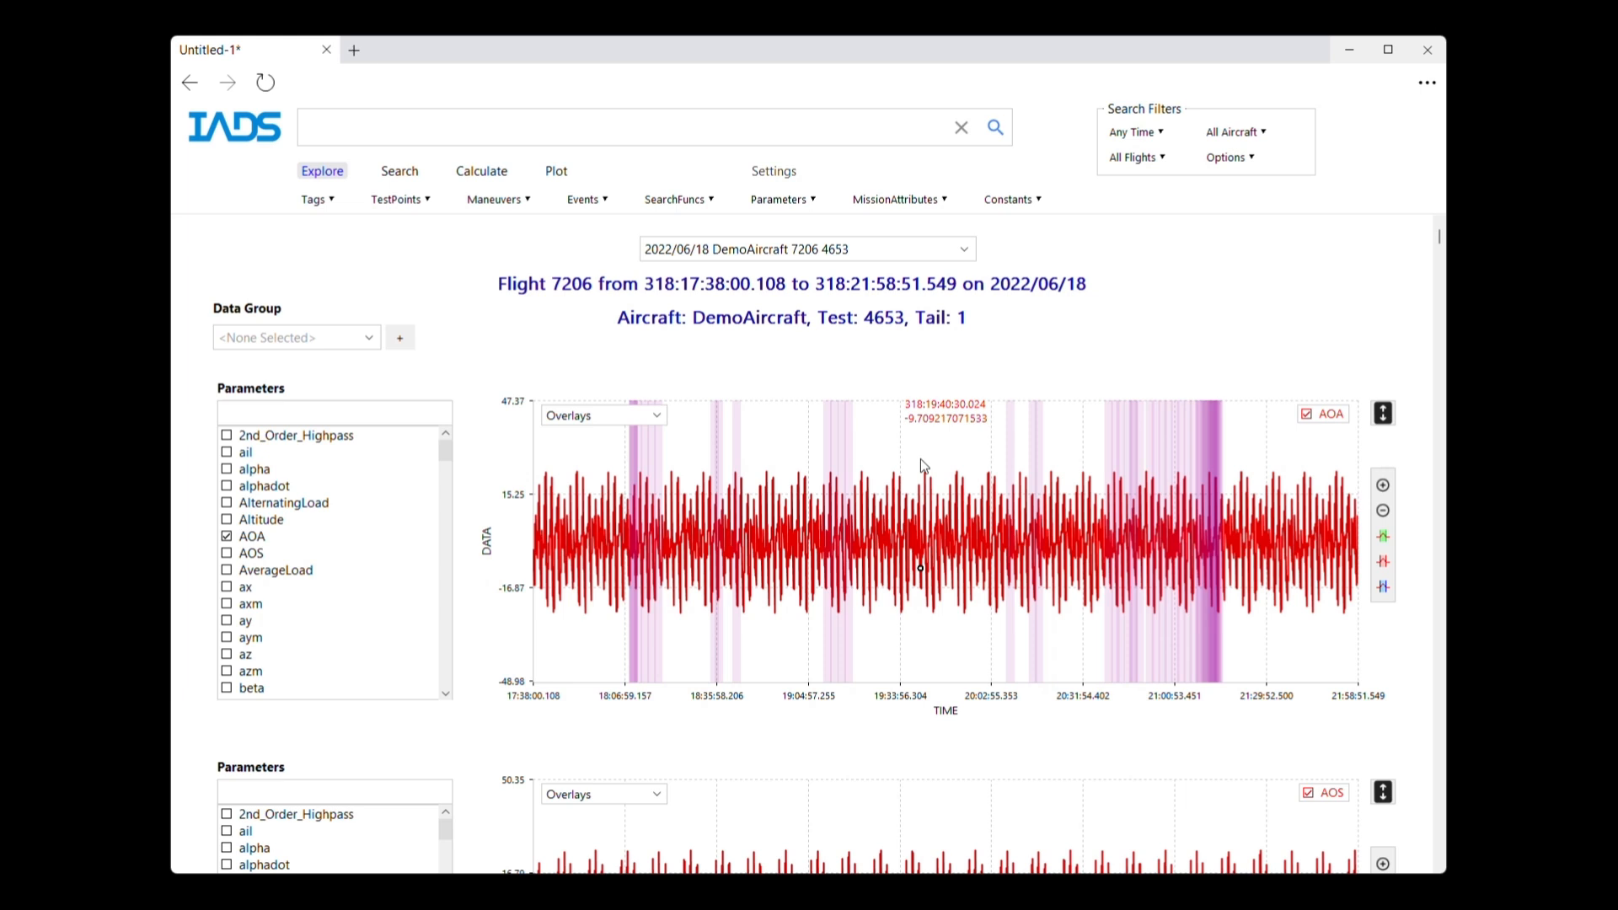
Check the available test points, maneuvers and events, and query the flight for test point T2
click(416, 202)
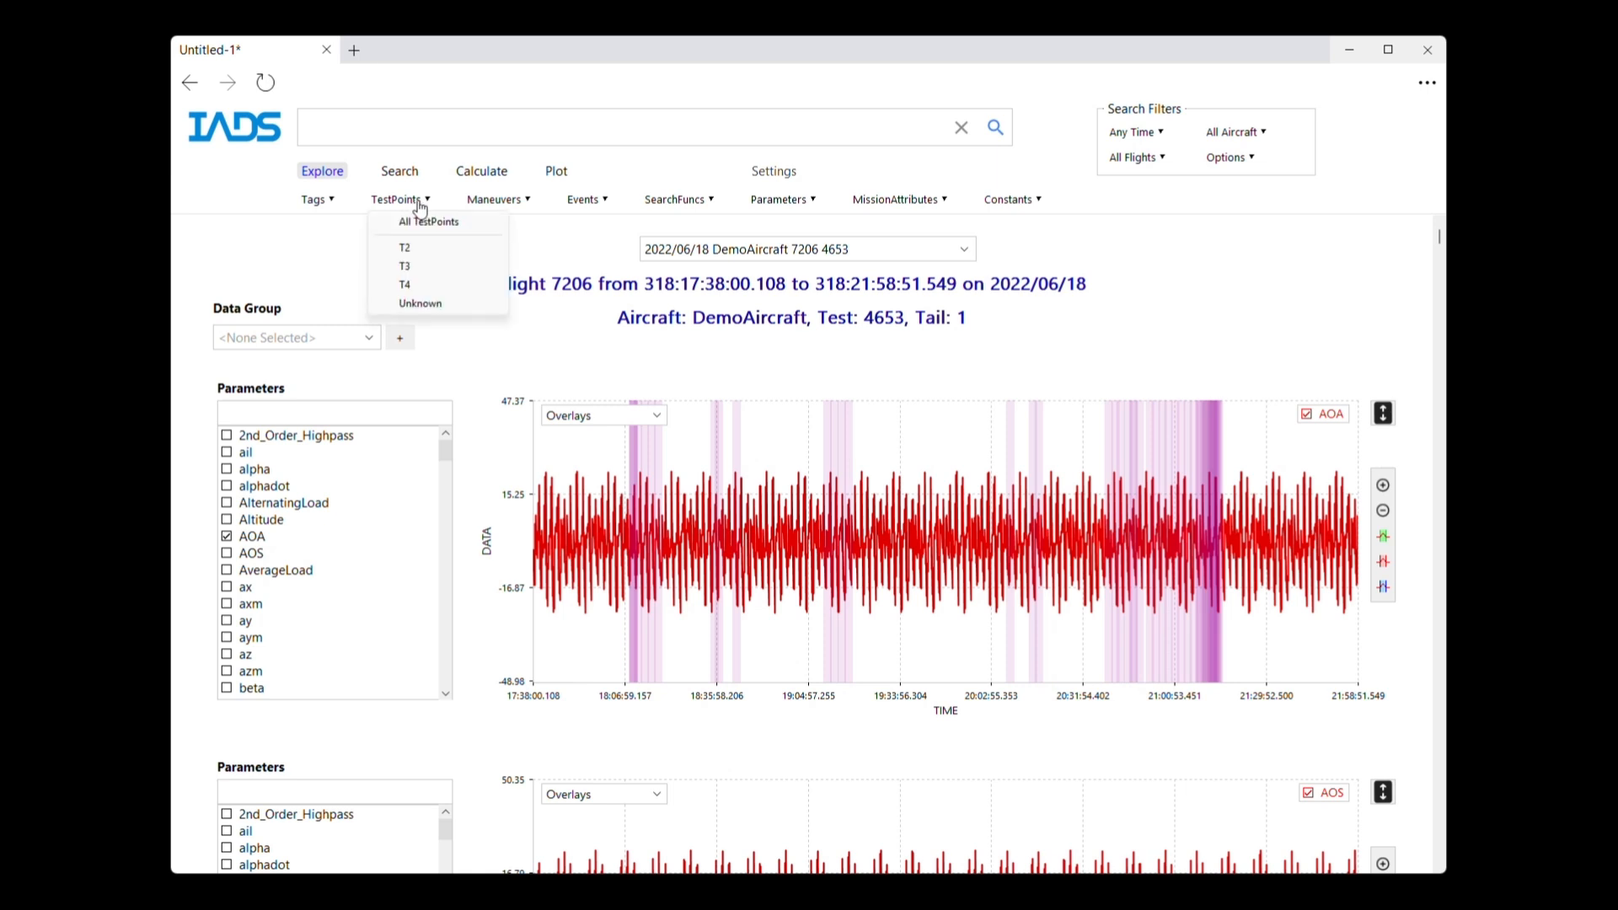
click(506, 202)
click(586, 202)
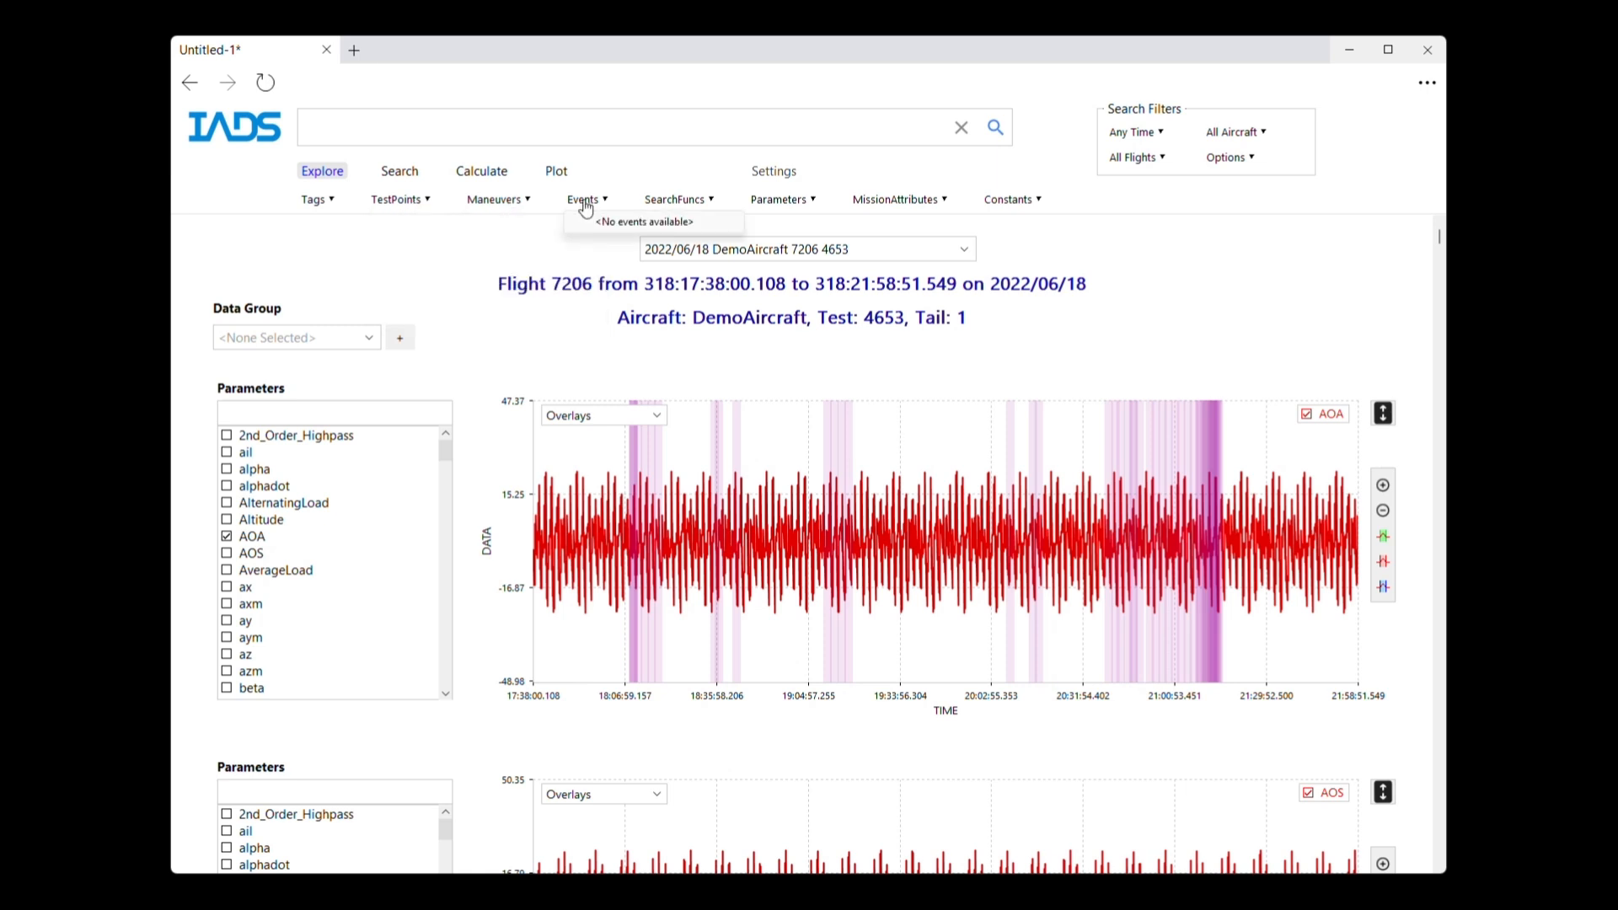
click(407, 202)
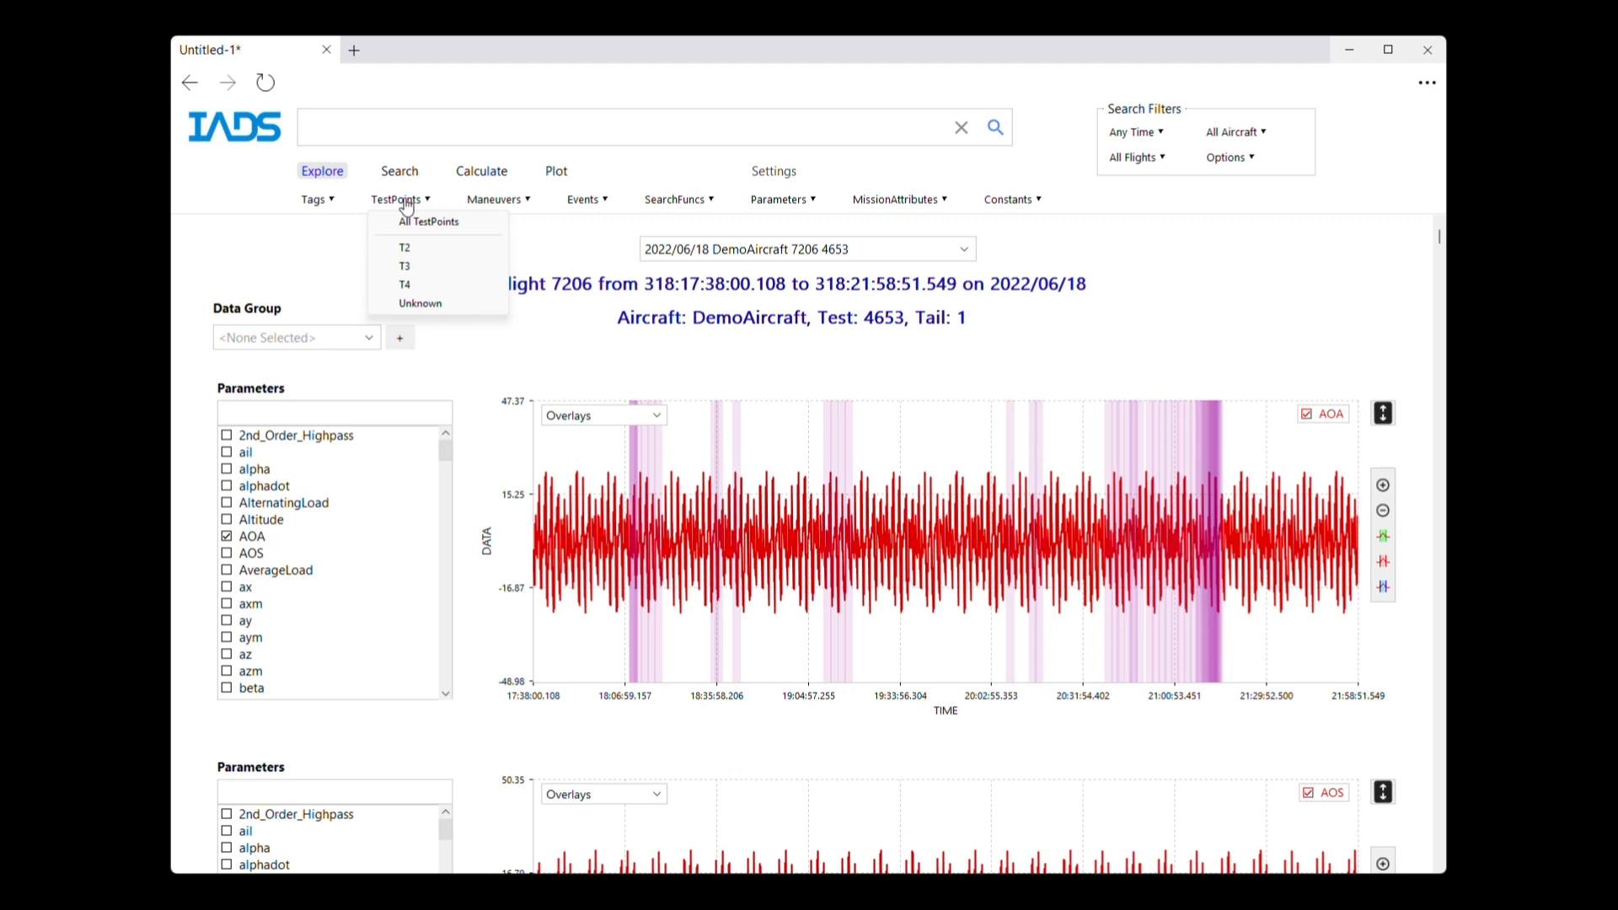
click(475, 259)
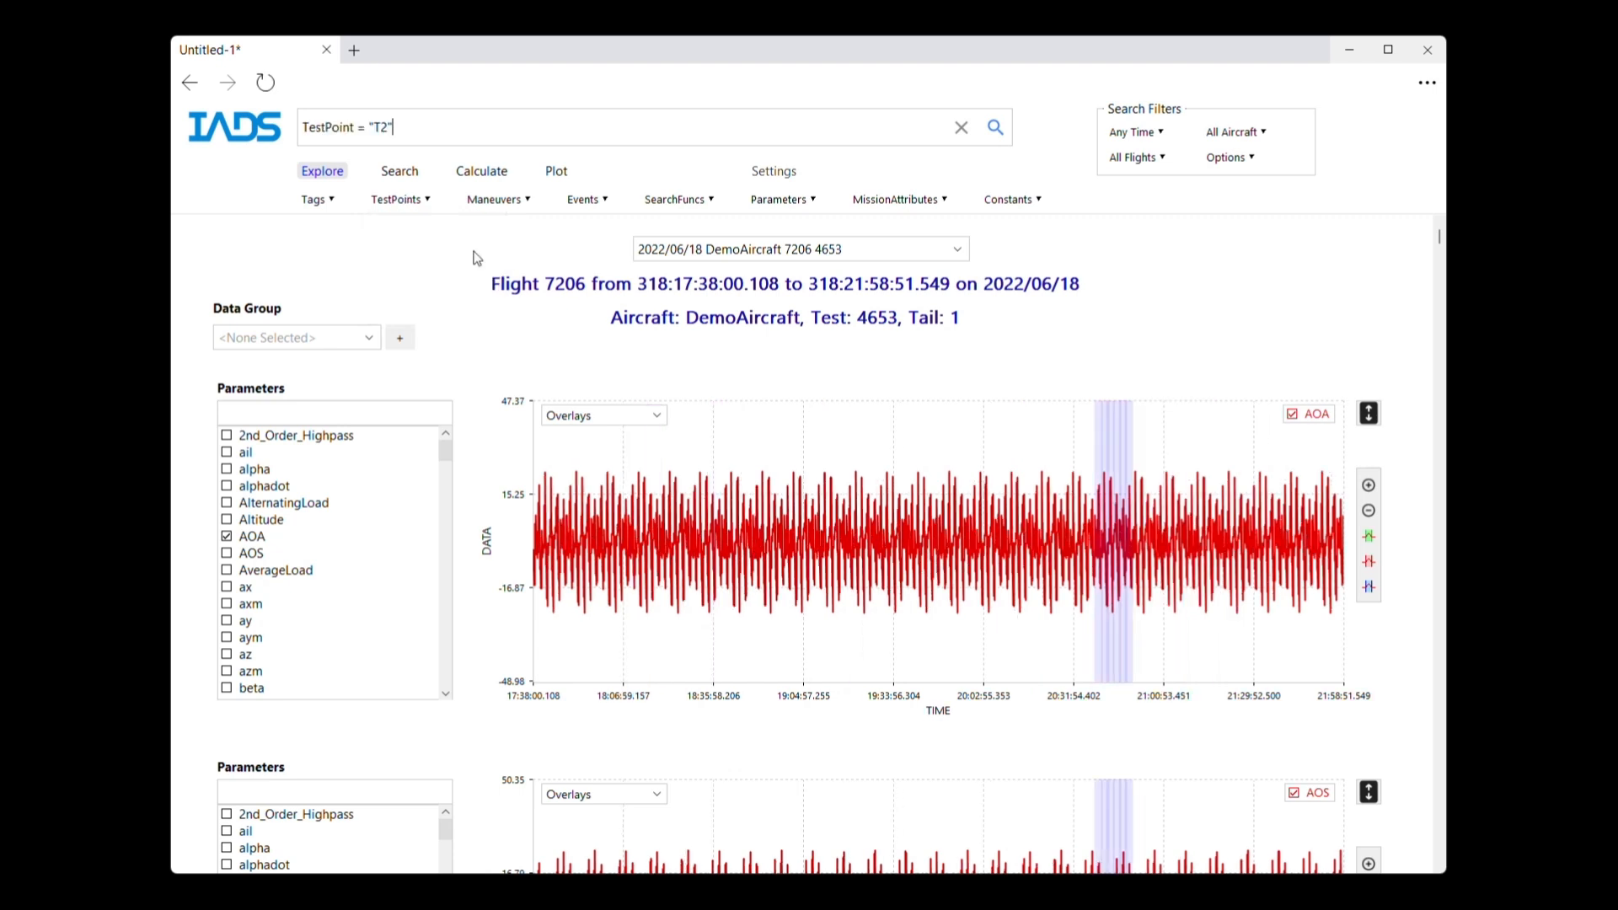
View the properties of a middle and the last T2 query result in the AOA plot
click(1111, 473)
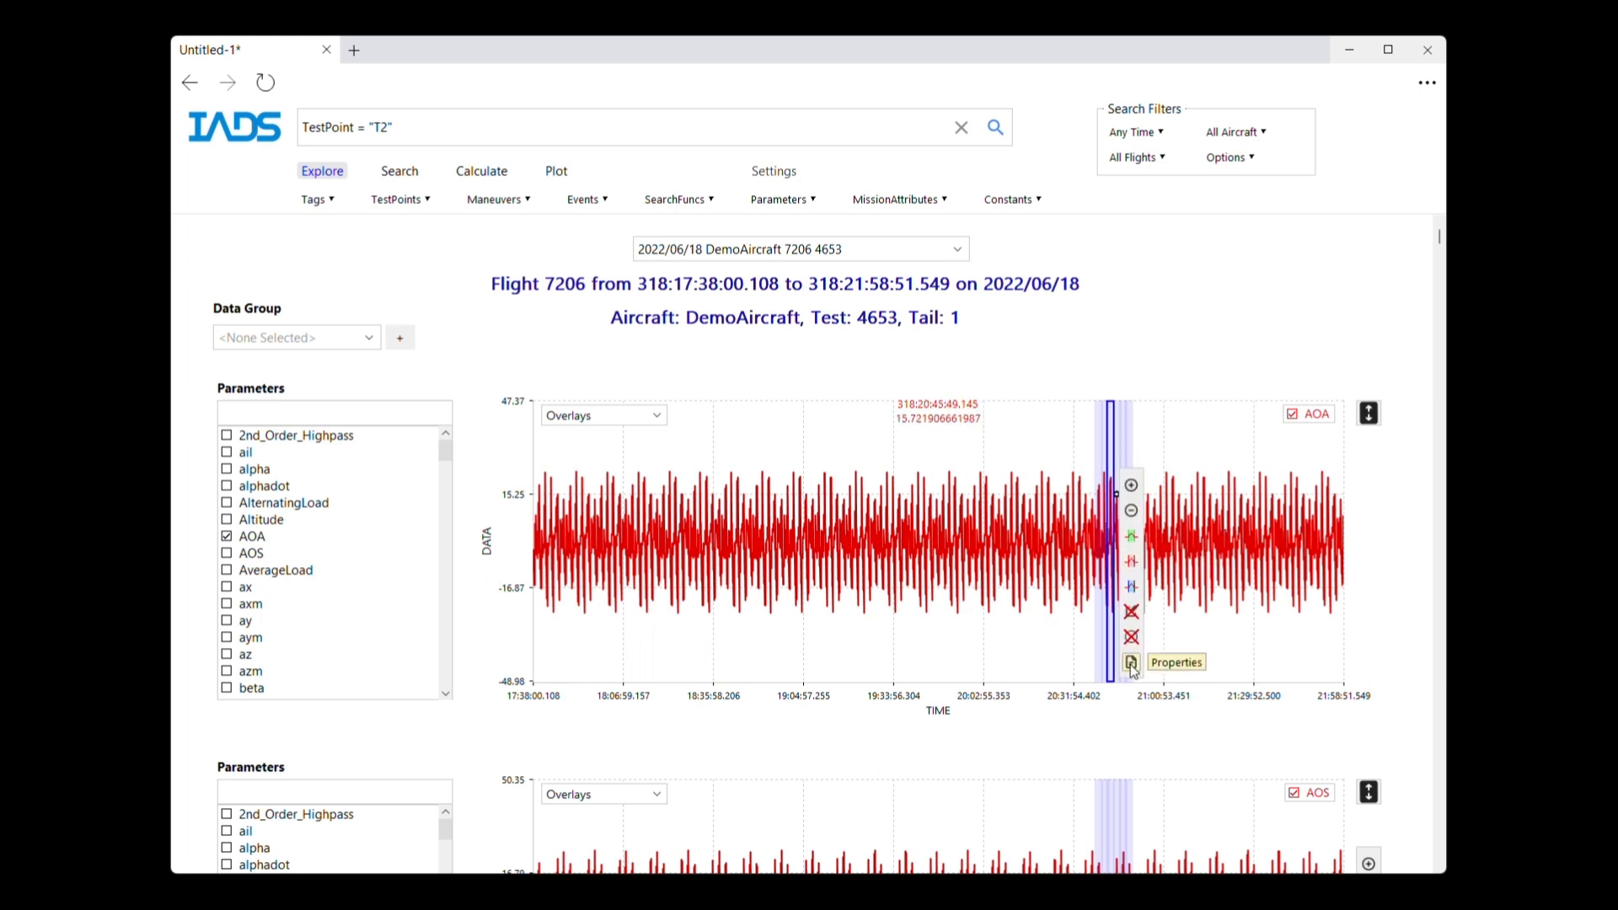
click(1132, 663)
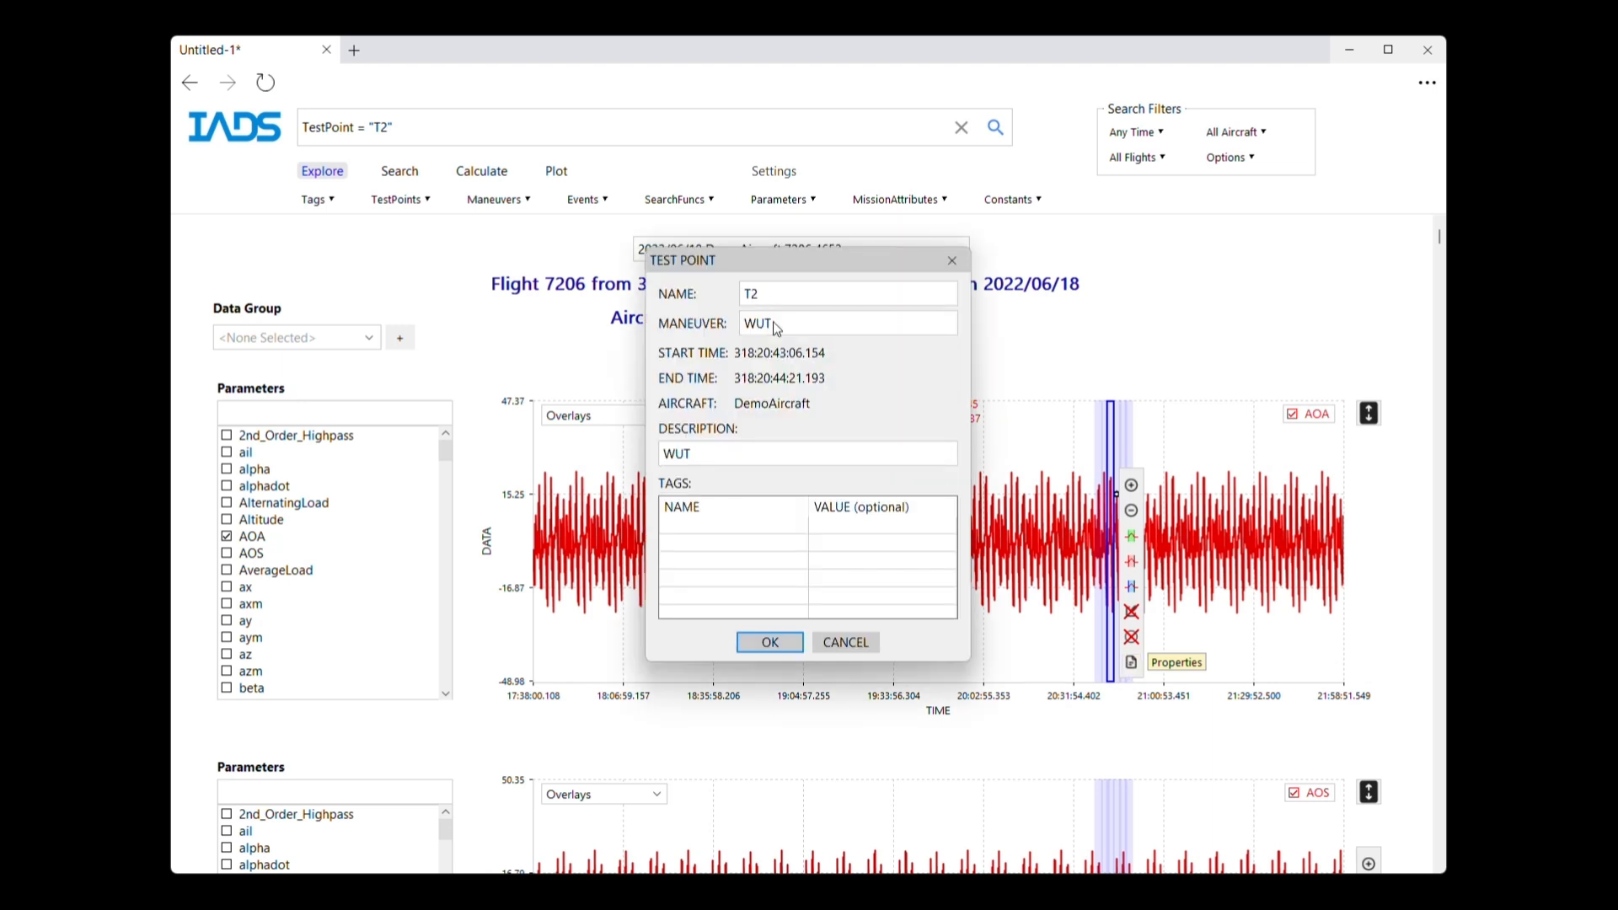
click(952, 262)
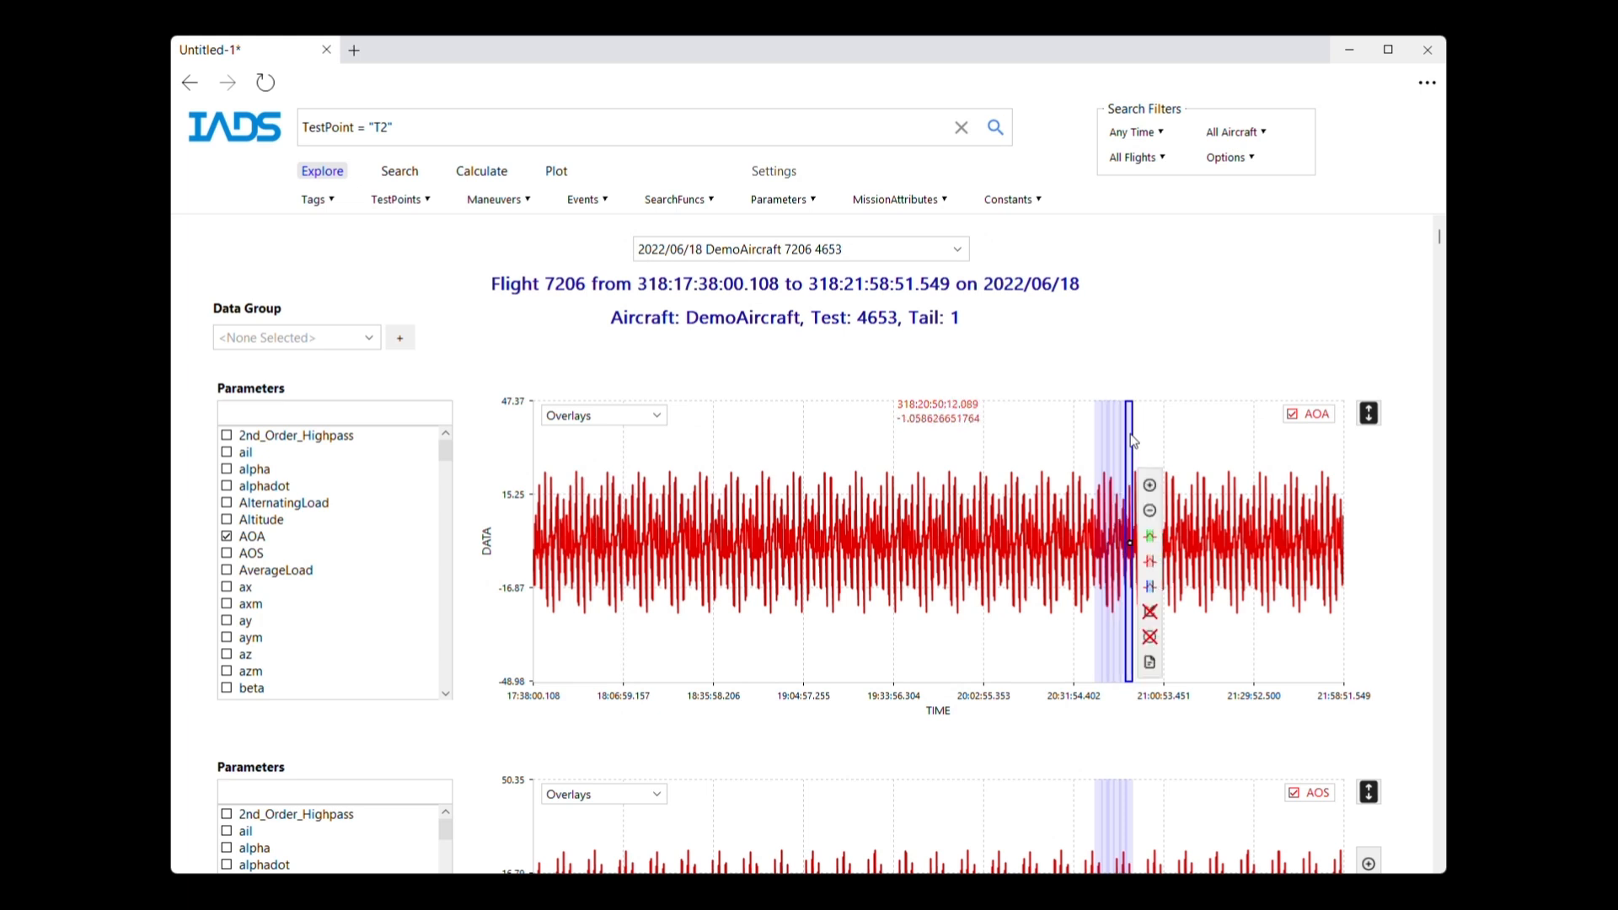
click(1151, 664)
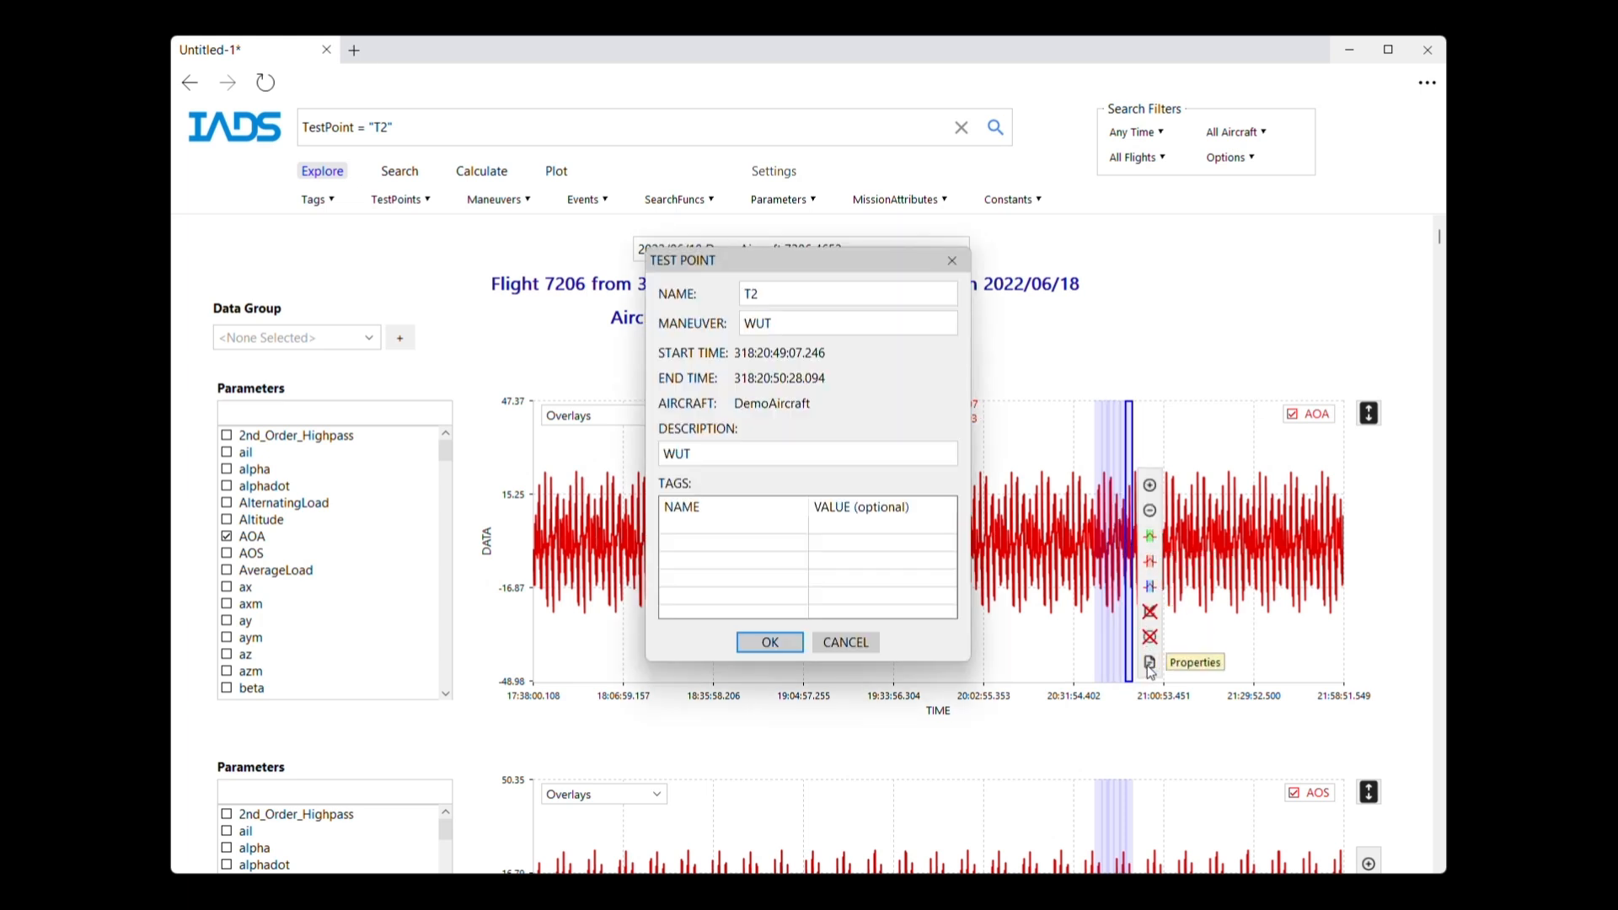
click(953, 261)
Zoom in on all T2 results between about 20:33:31 and 20:56:49, and return to the full flight
drag(1079, 483, 1152, 491)
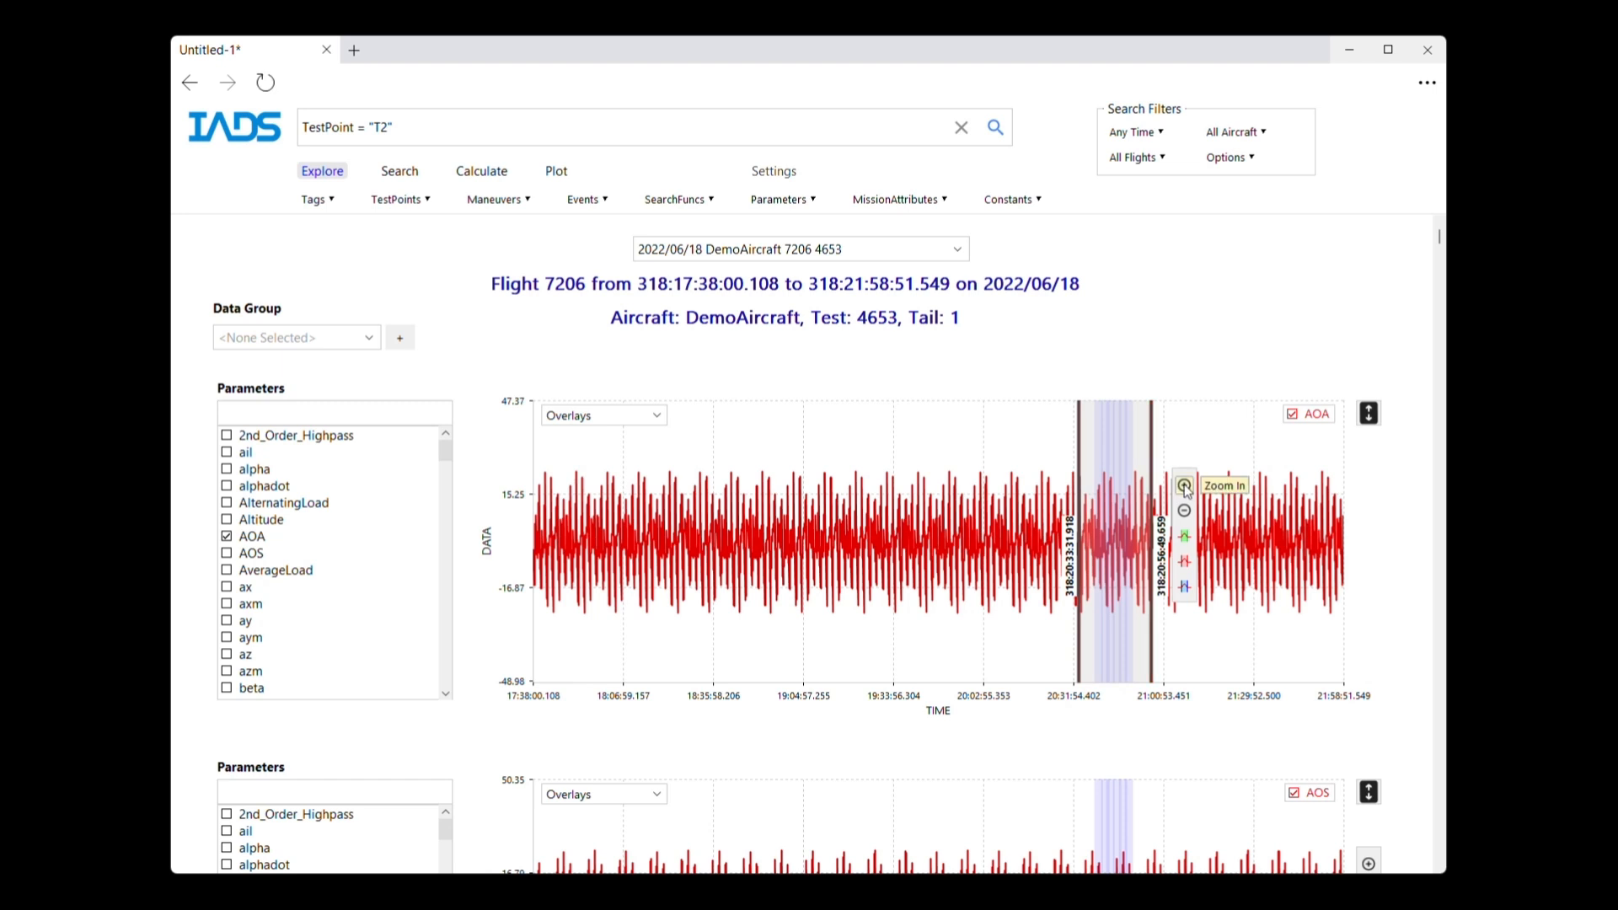
click(1185, 487)
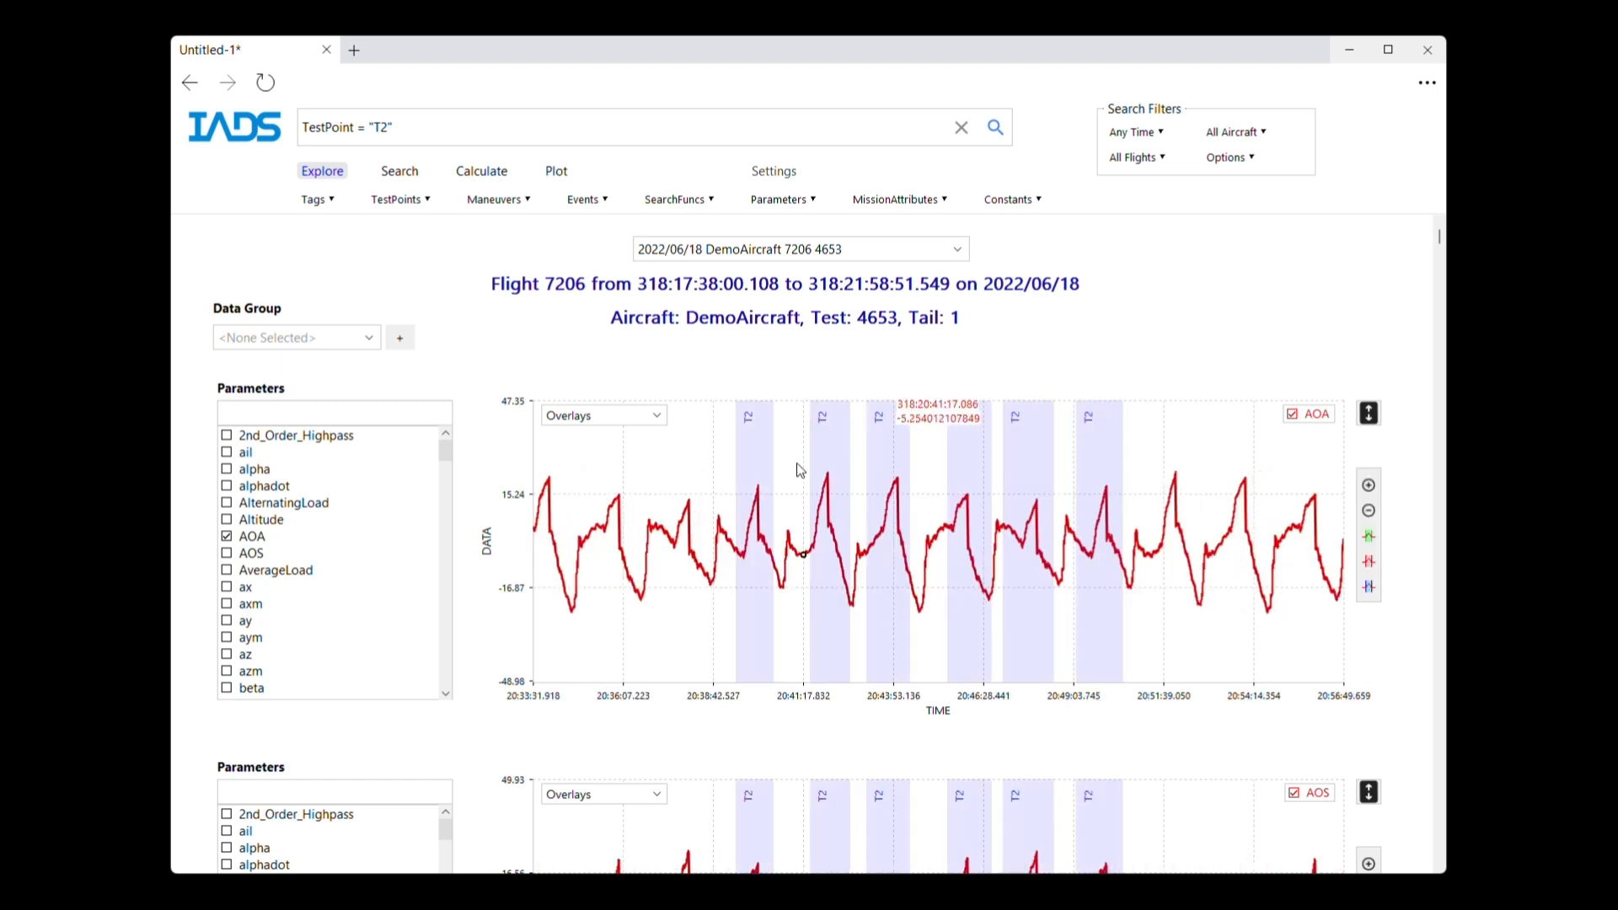
click(1369, 510)
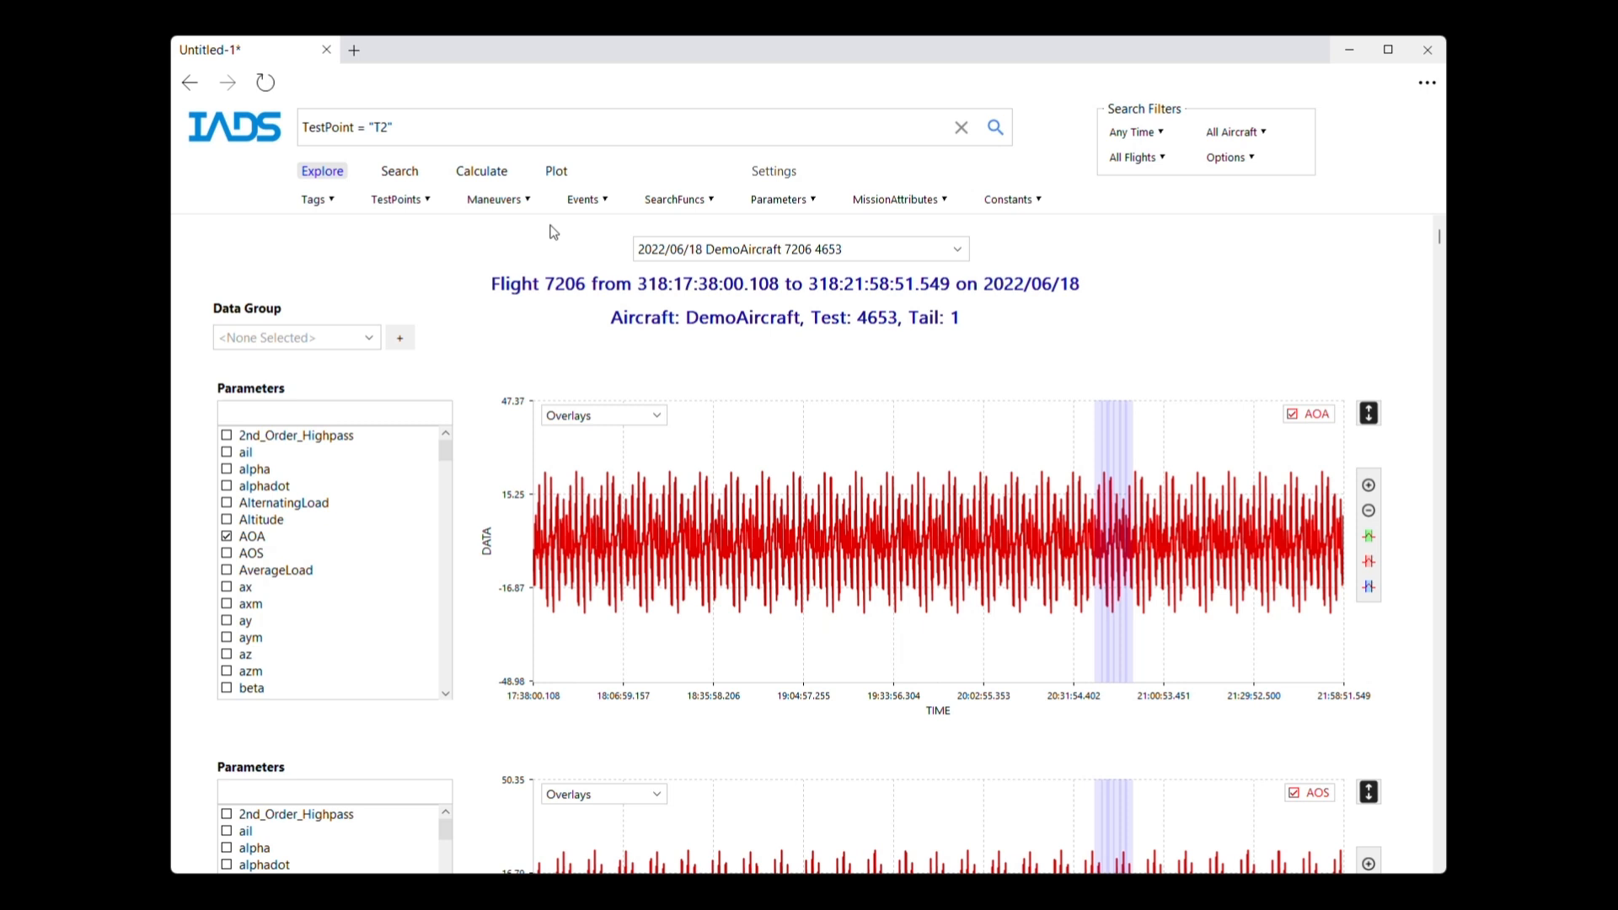
Query the flight for test point T3, zoom into the result at about 21:11 and return to the full flight
click(423, 209)
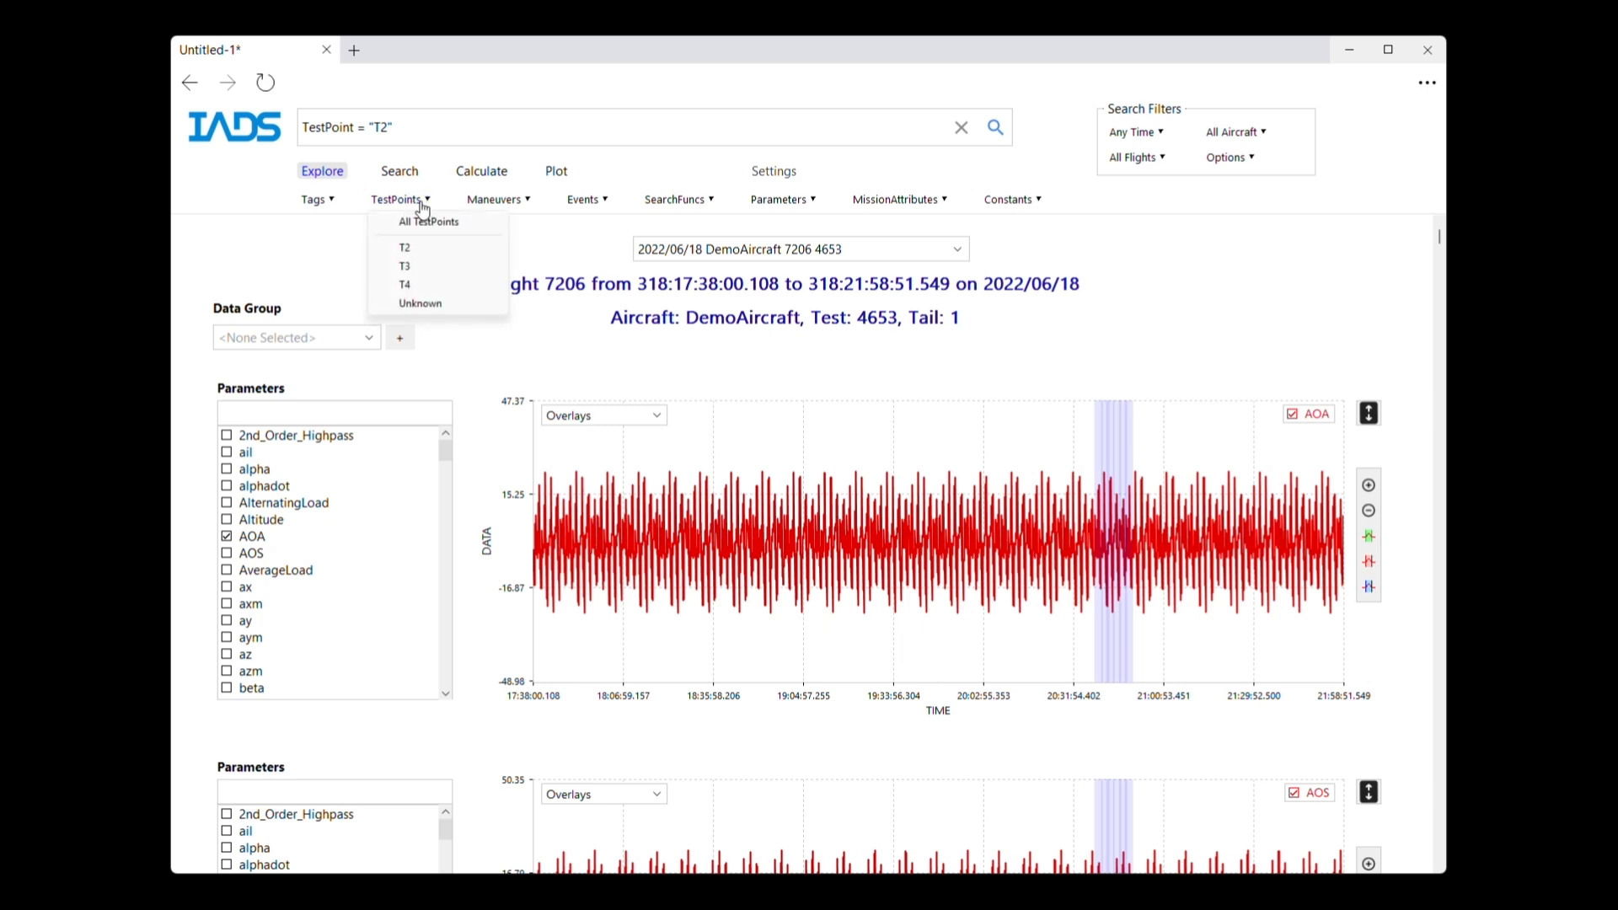
click(445, 267)
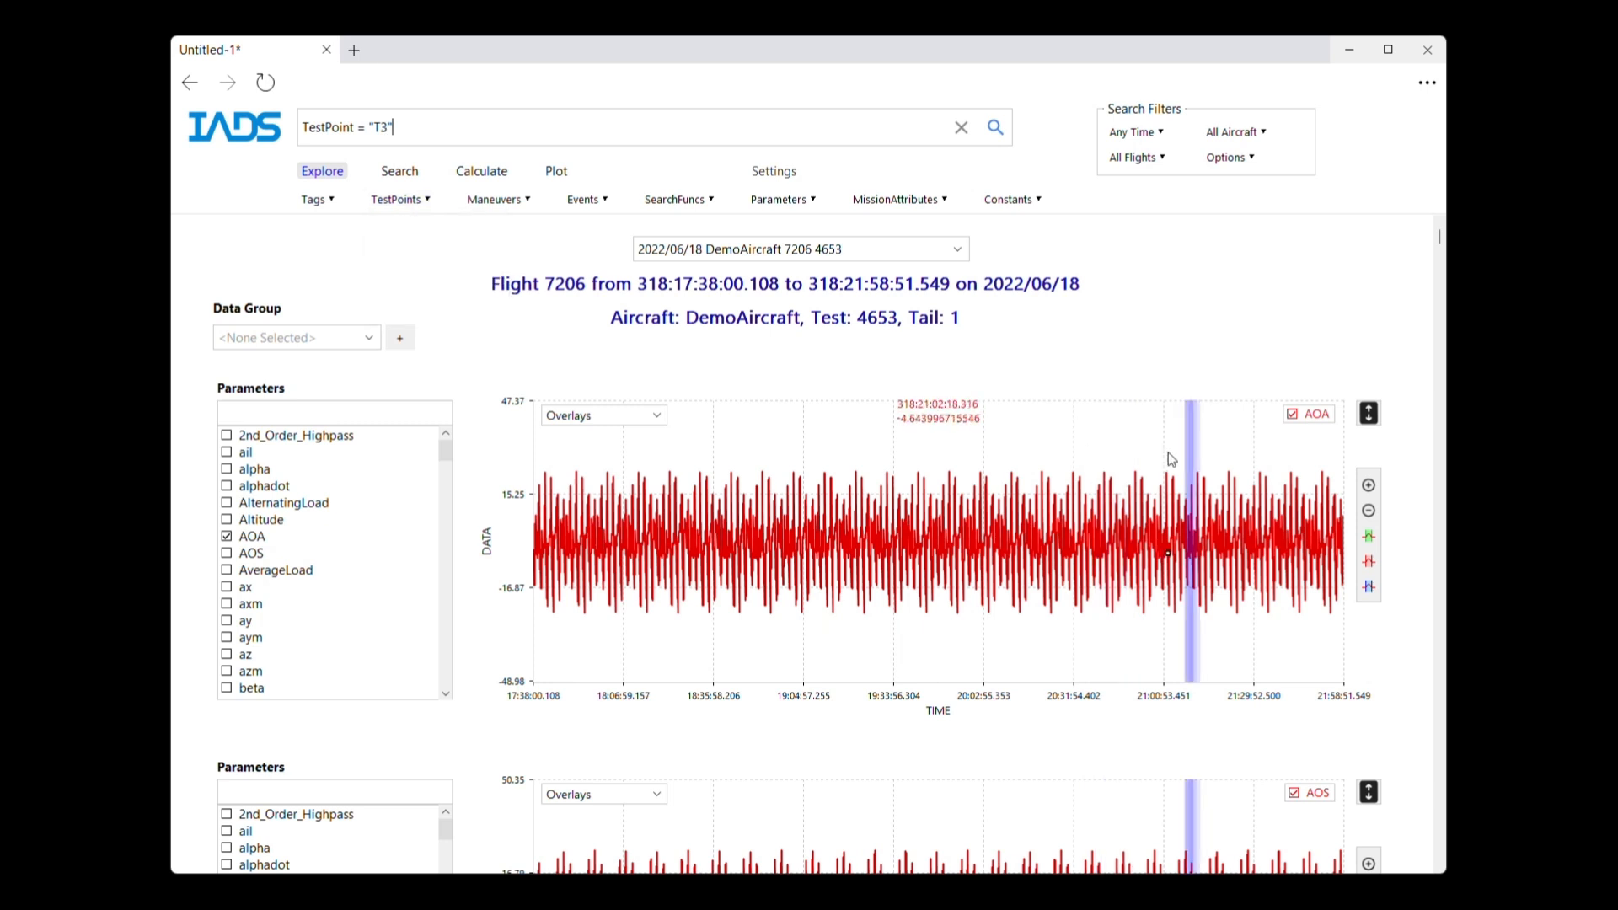
click(1197, 460)
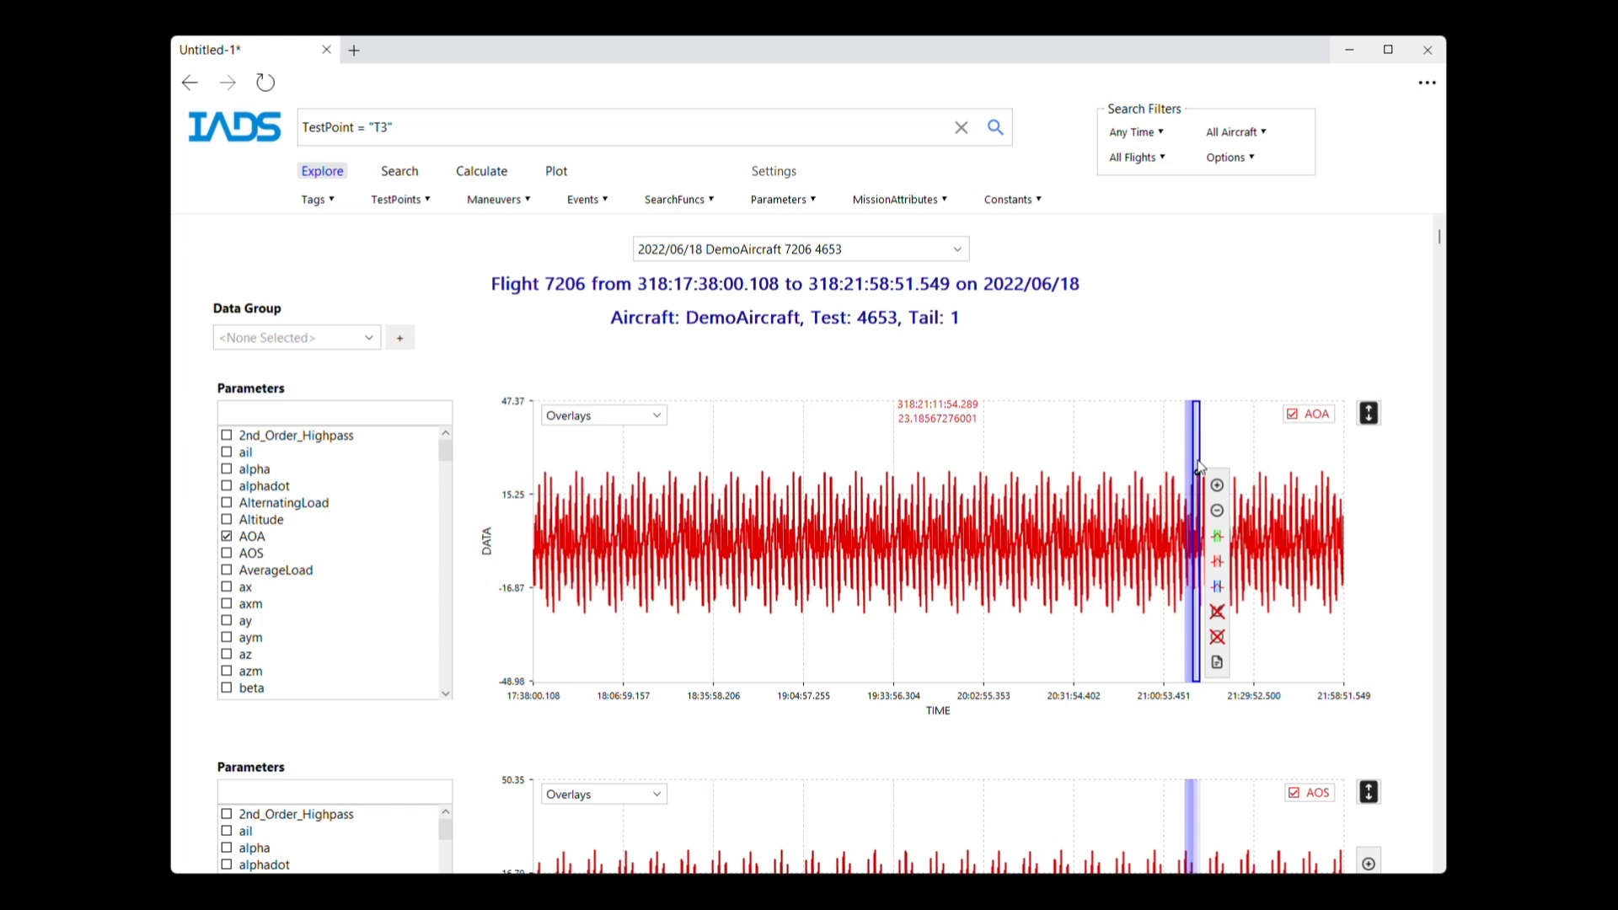
click(1217, 485)
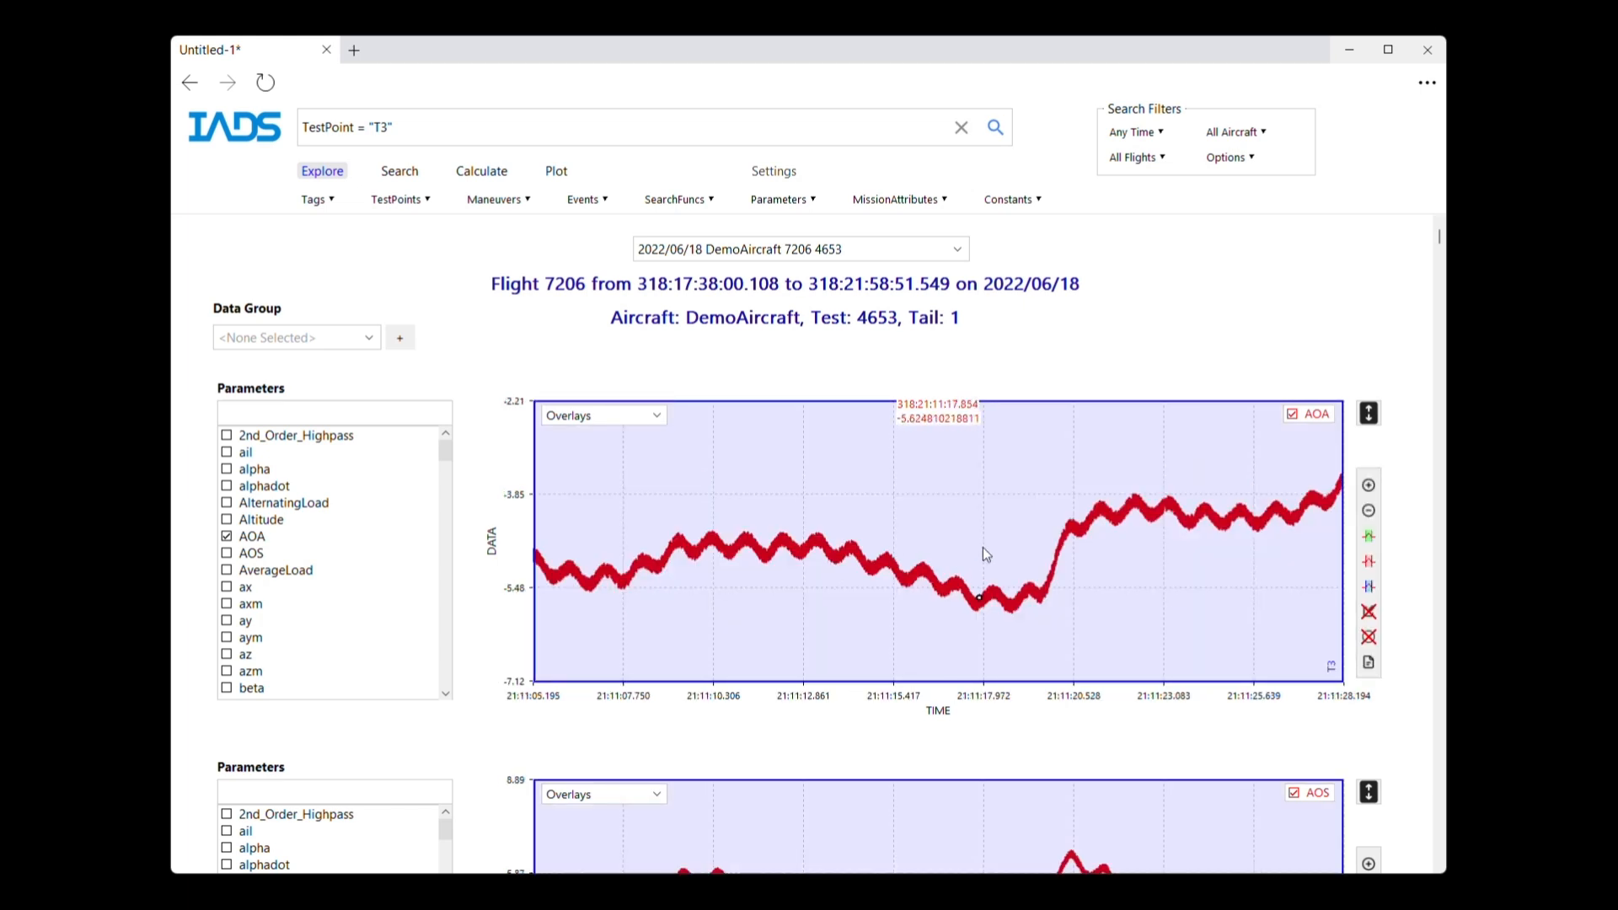
click(1369, 511)
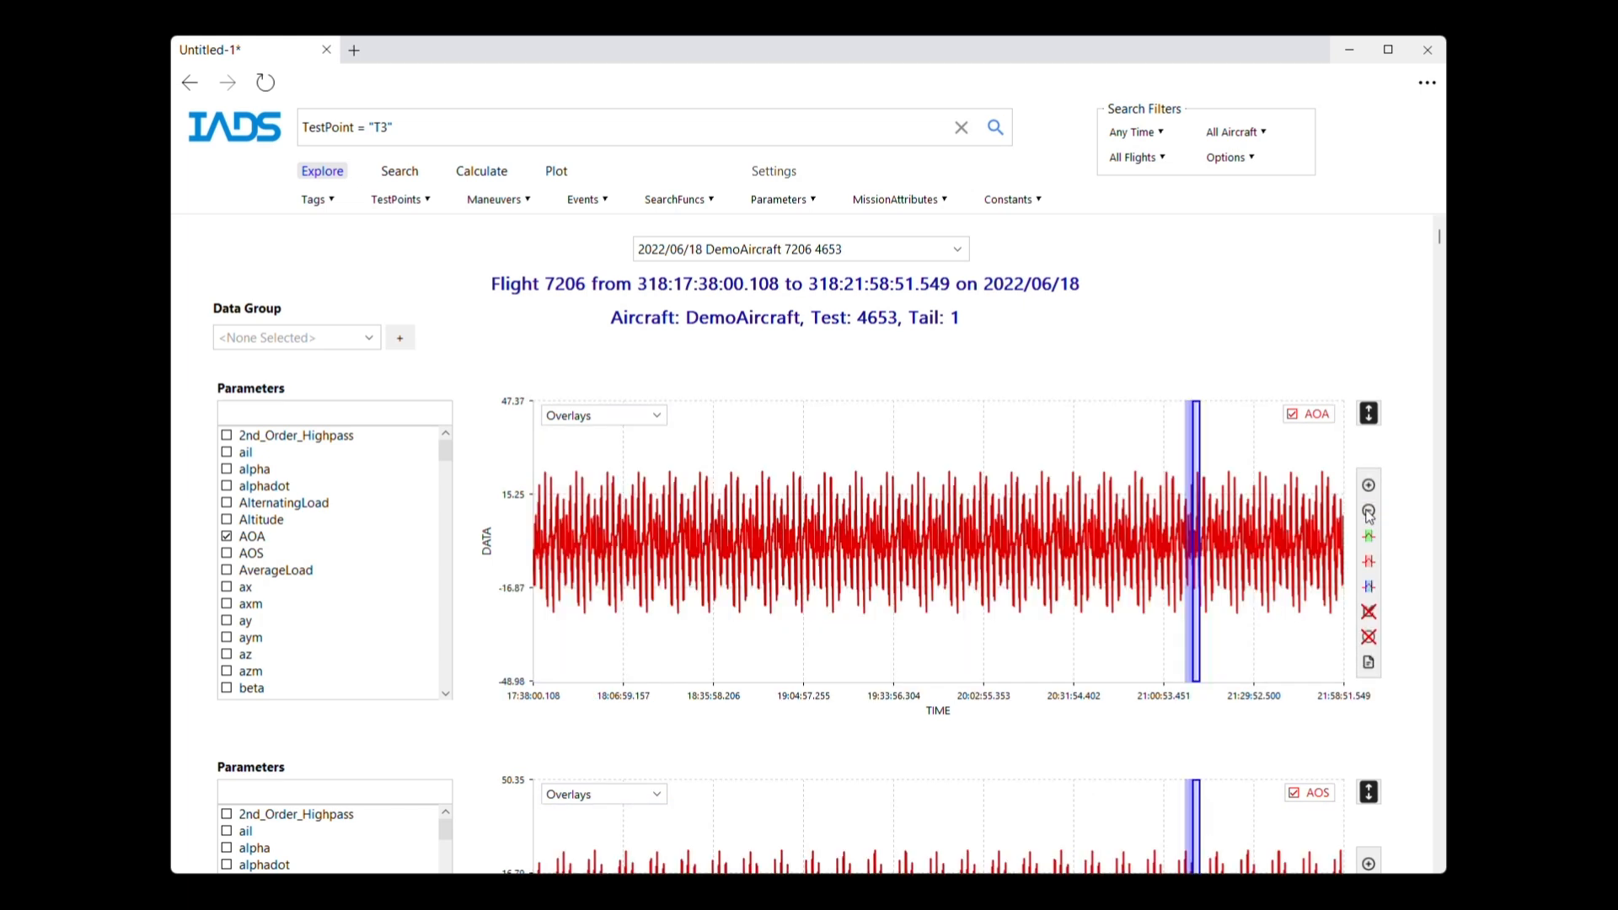
Query the flight for Climb maneuvers, and replace that query with one for Frequency maneuvers
click(485, 200)
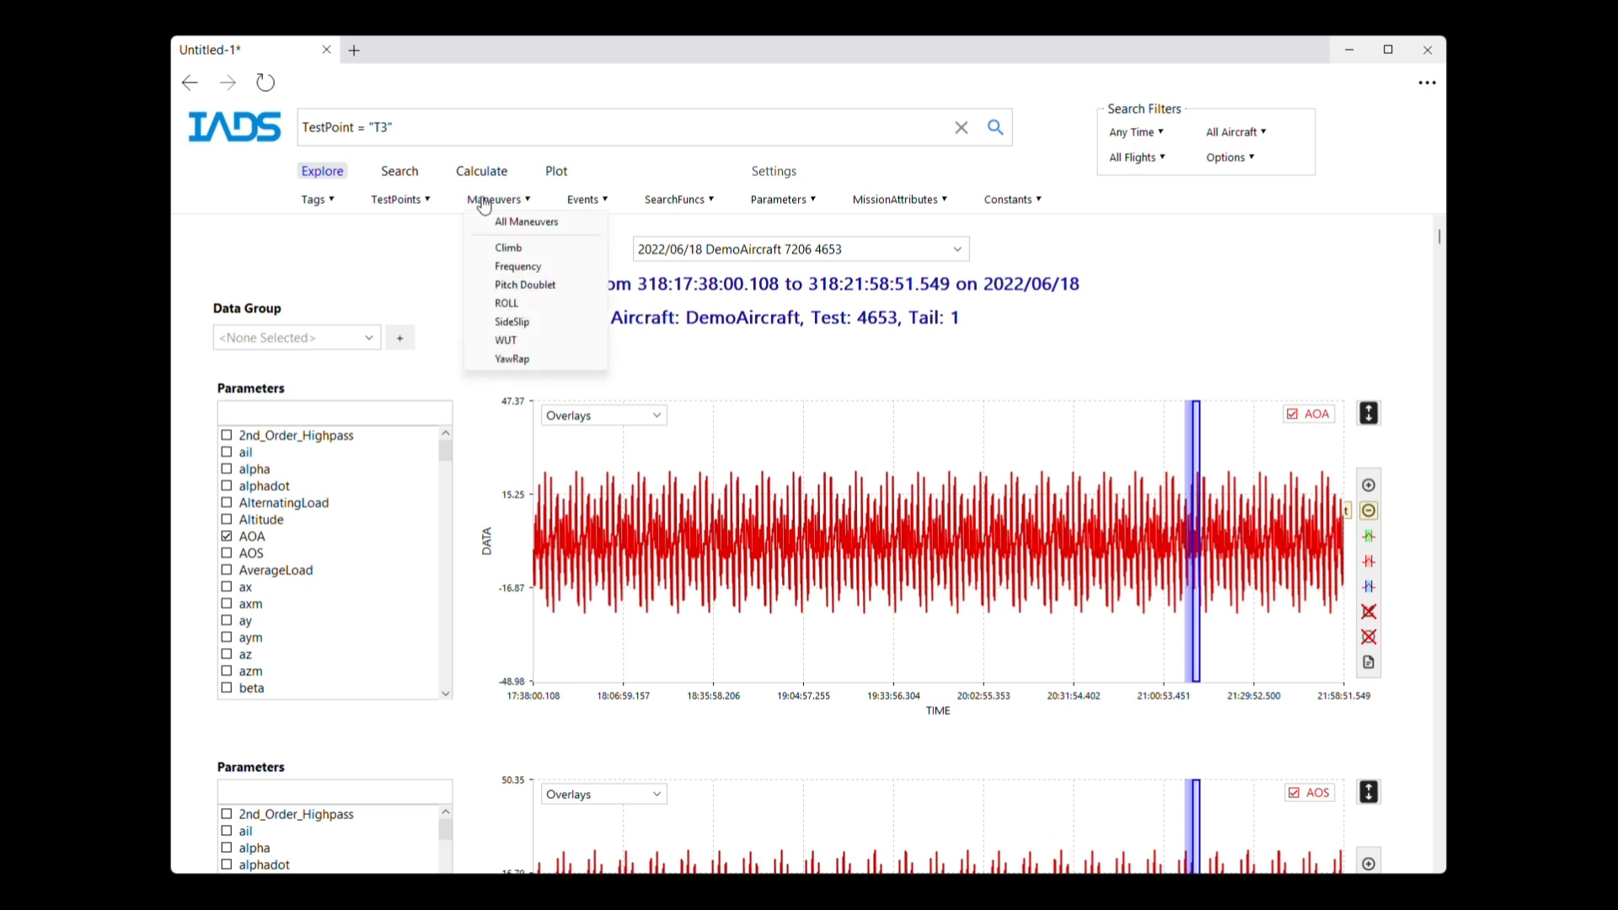
click(531, 251)
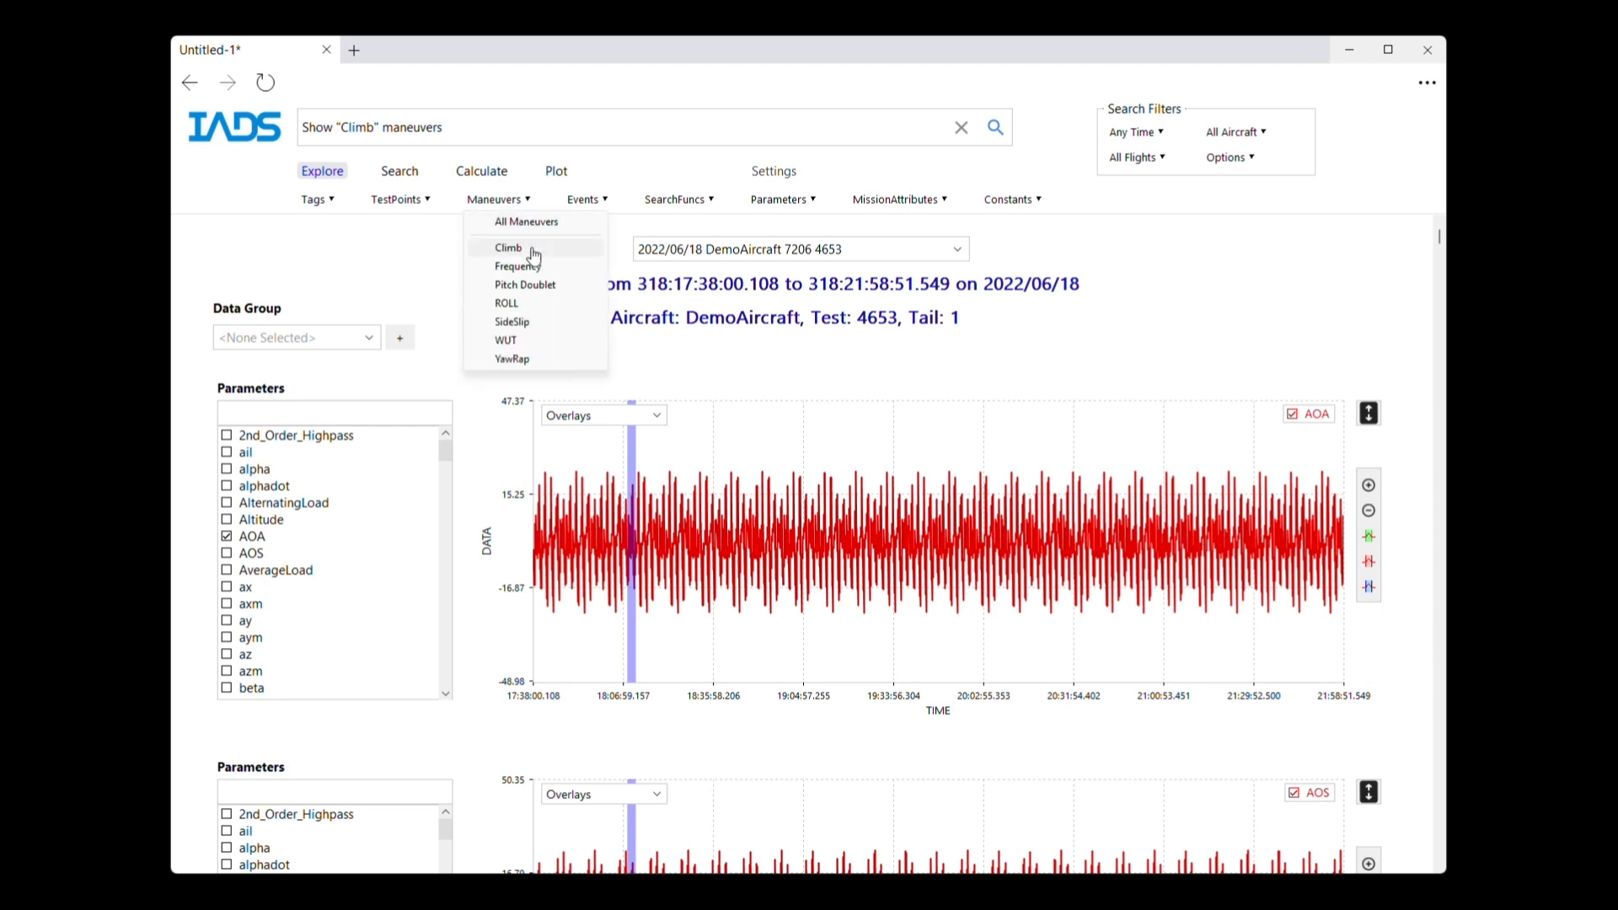
click(539, 266)
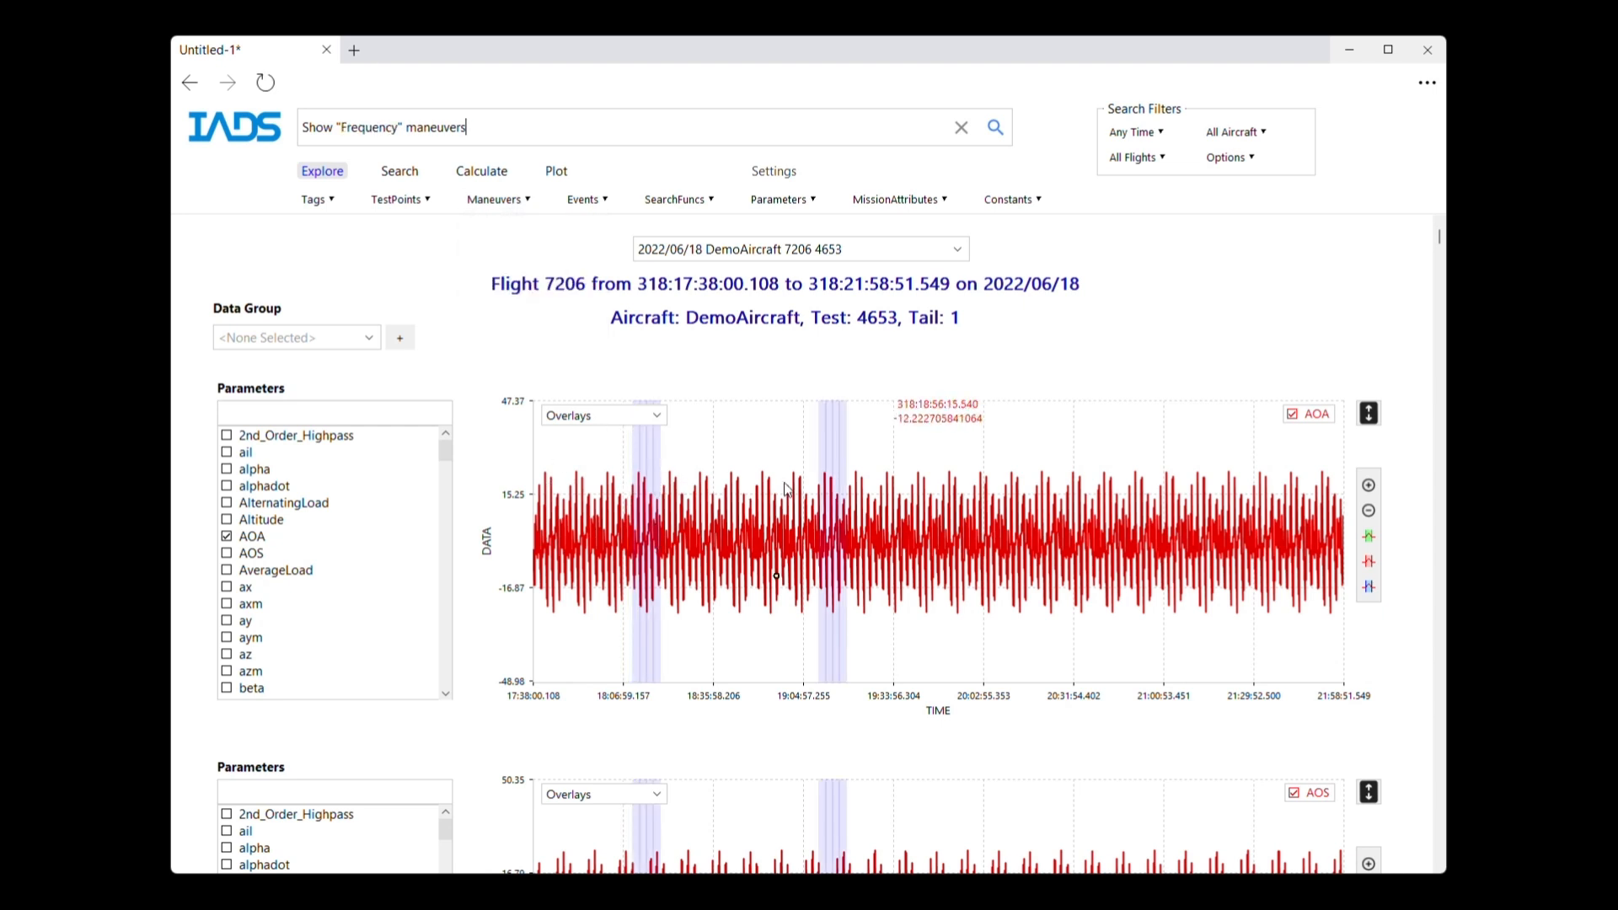
Query the flight for ROLL maneuvers
click(489, 200)
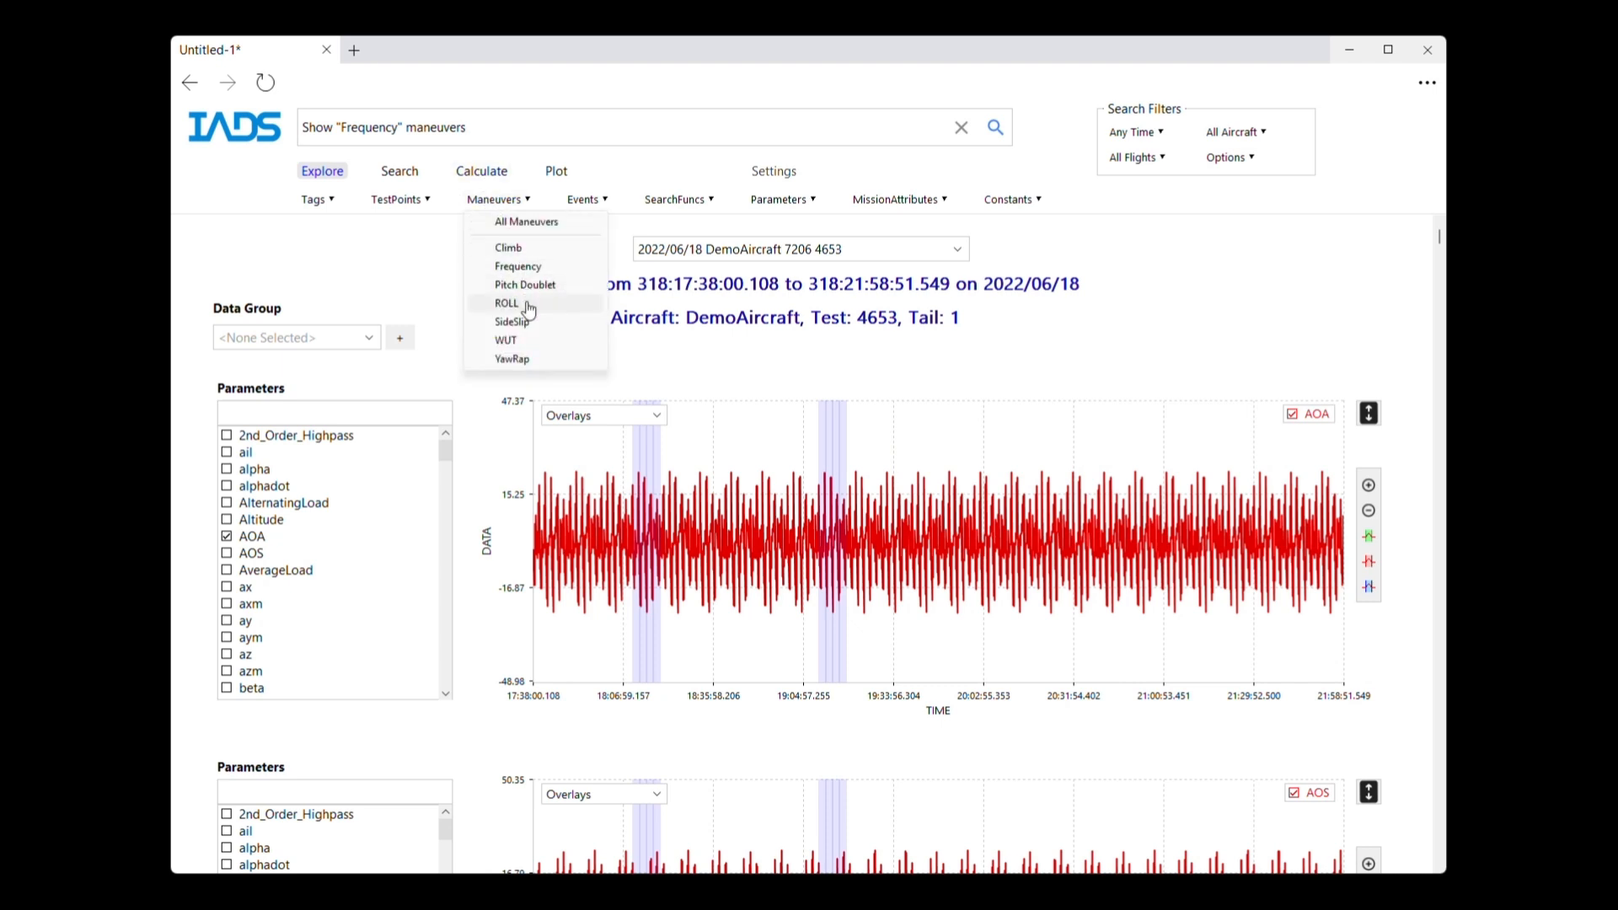
click(508, 303)
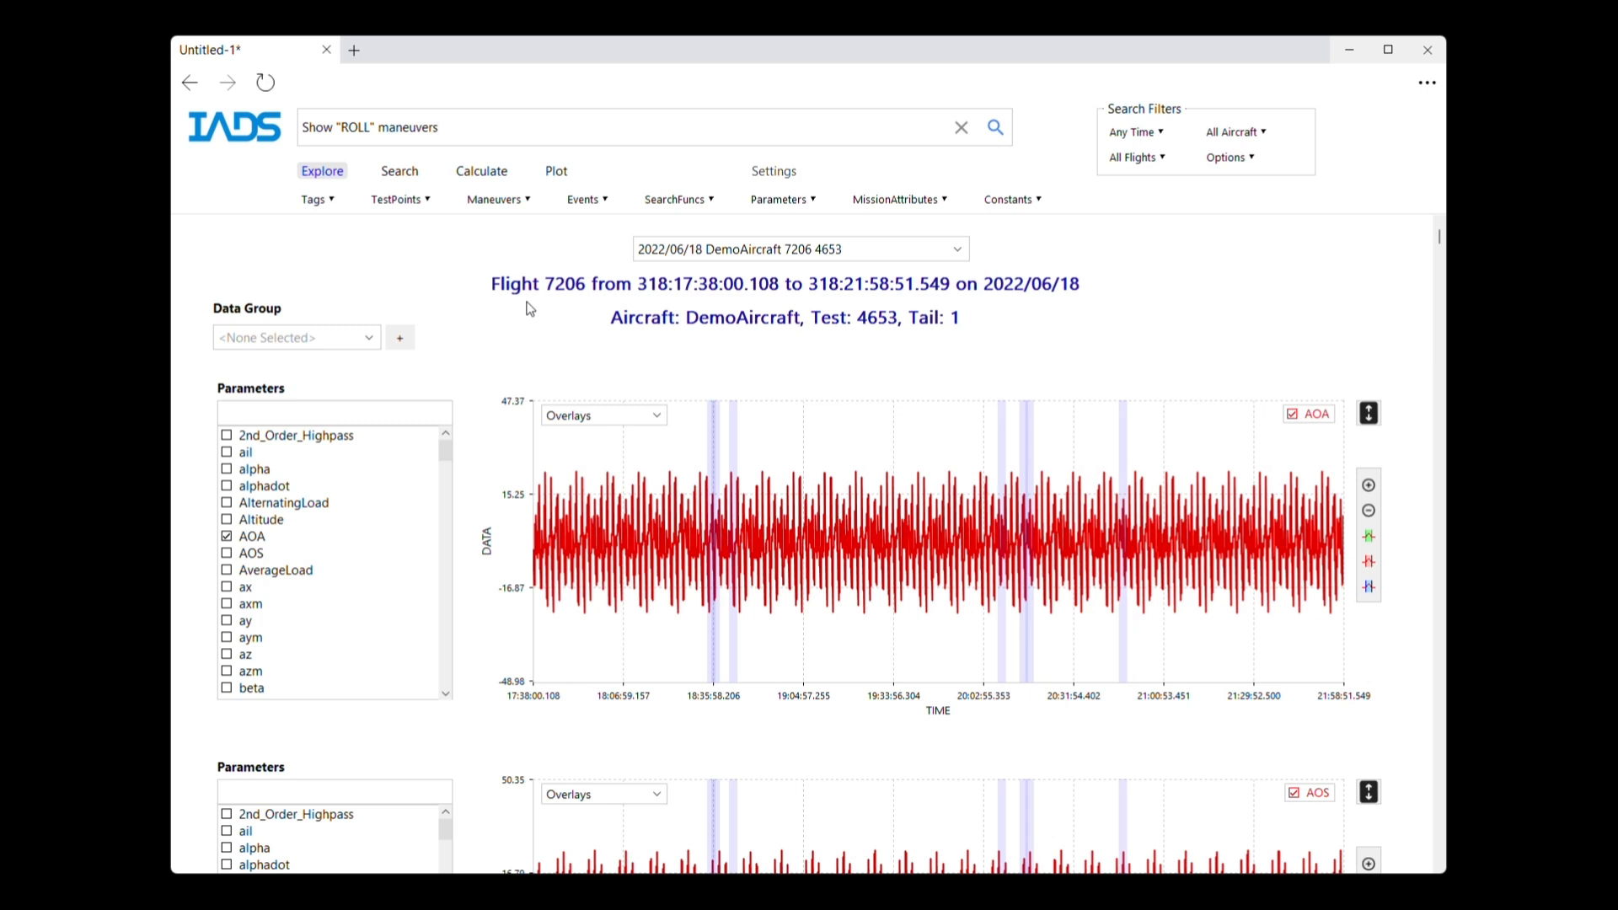
click(656, 416)
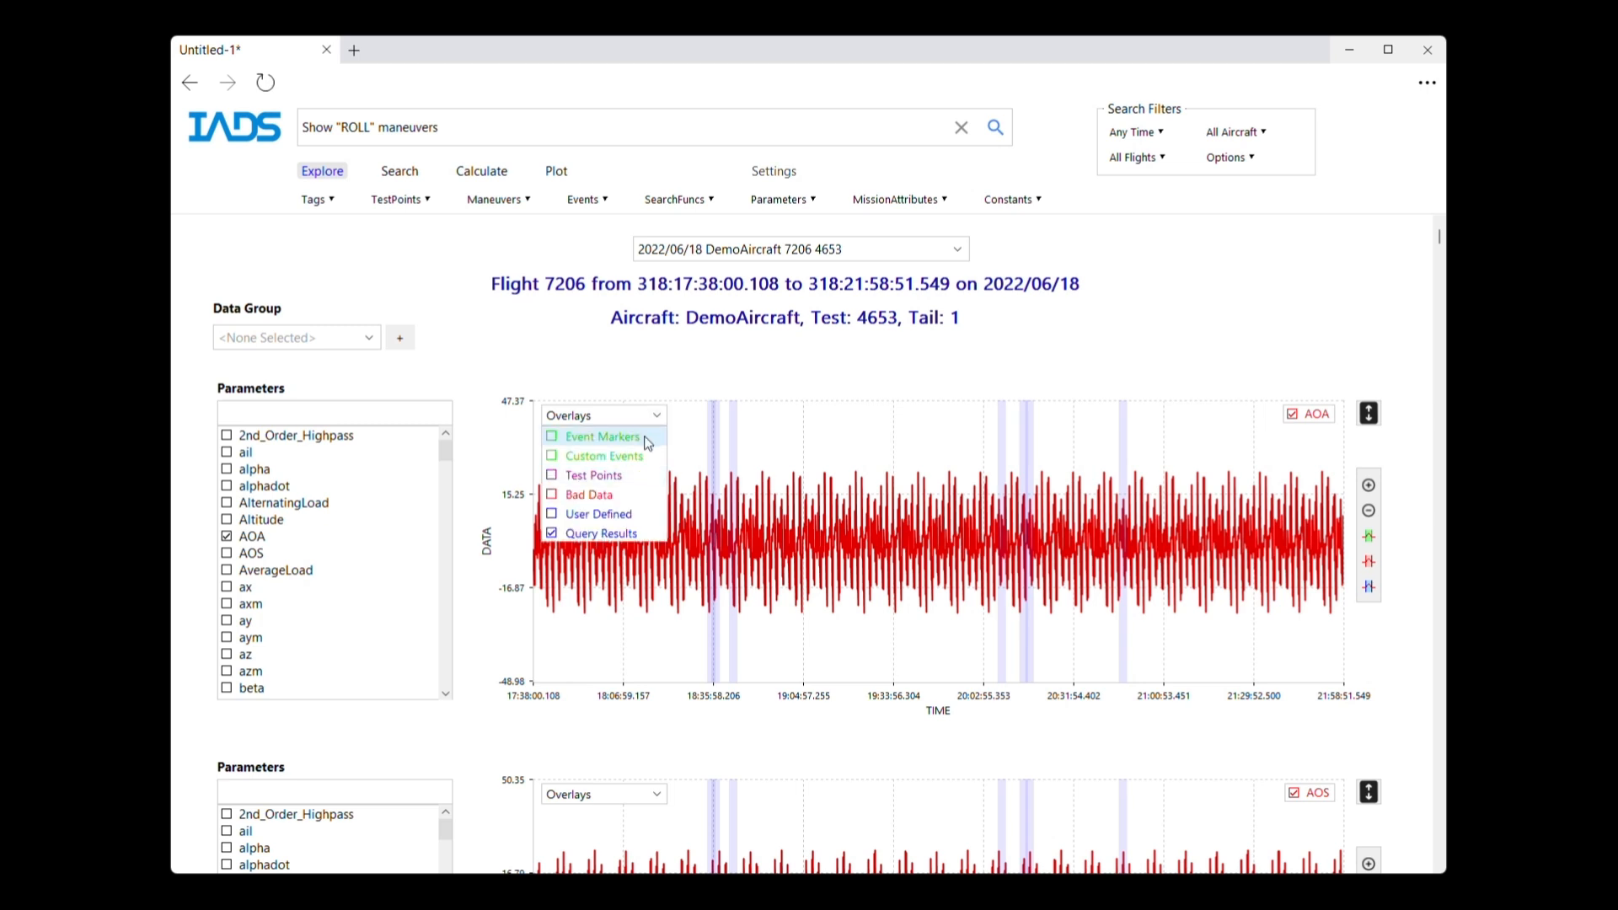
click(704, 376)
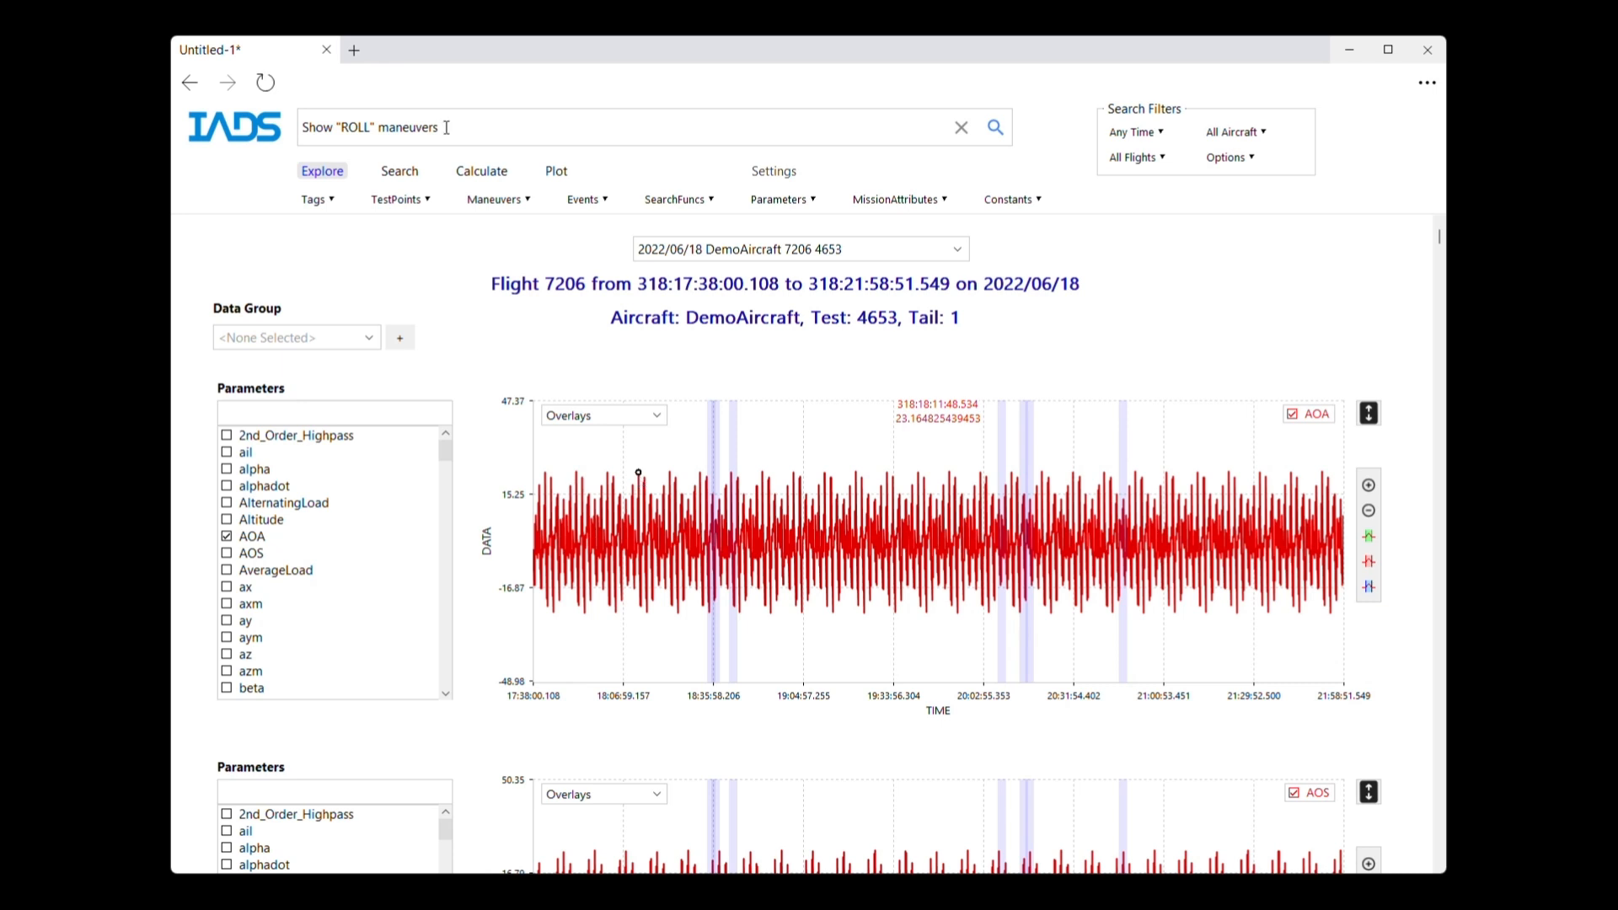
Replace the ROLL maneuver query with a query for where AOA > 20
drag(448, 128, 299, 128)
text(AOA > 20)
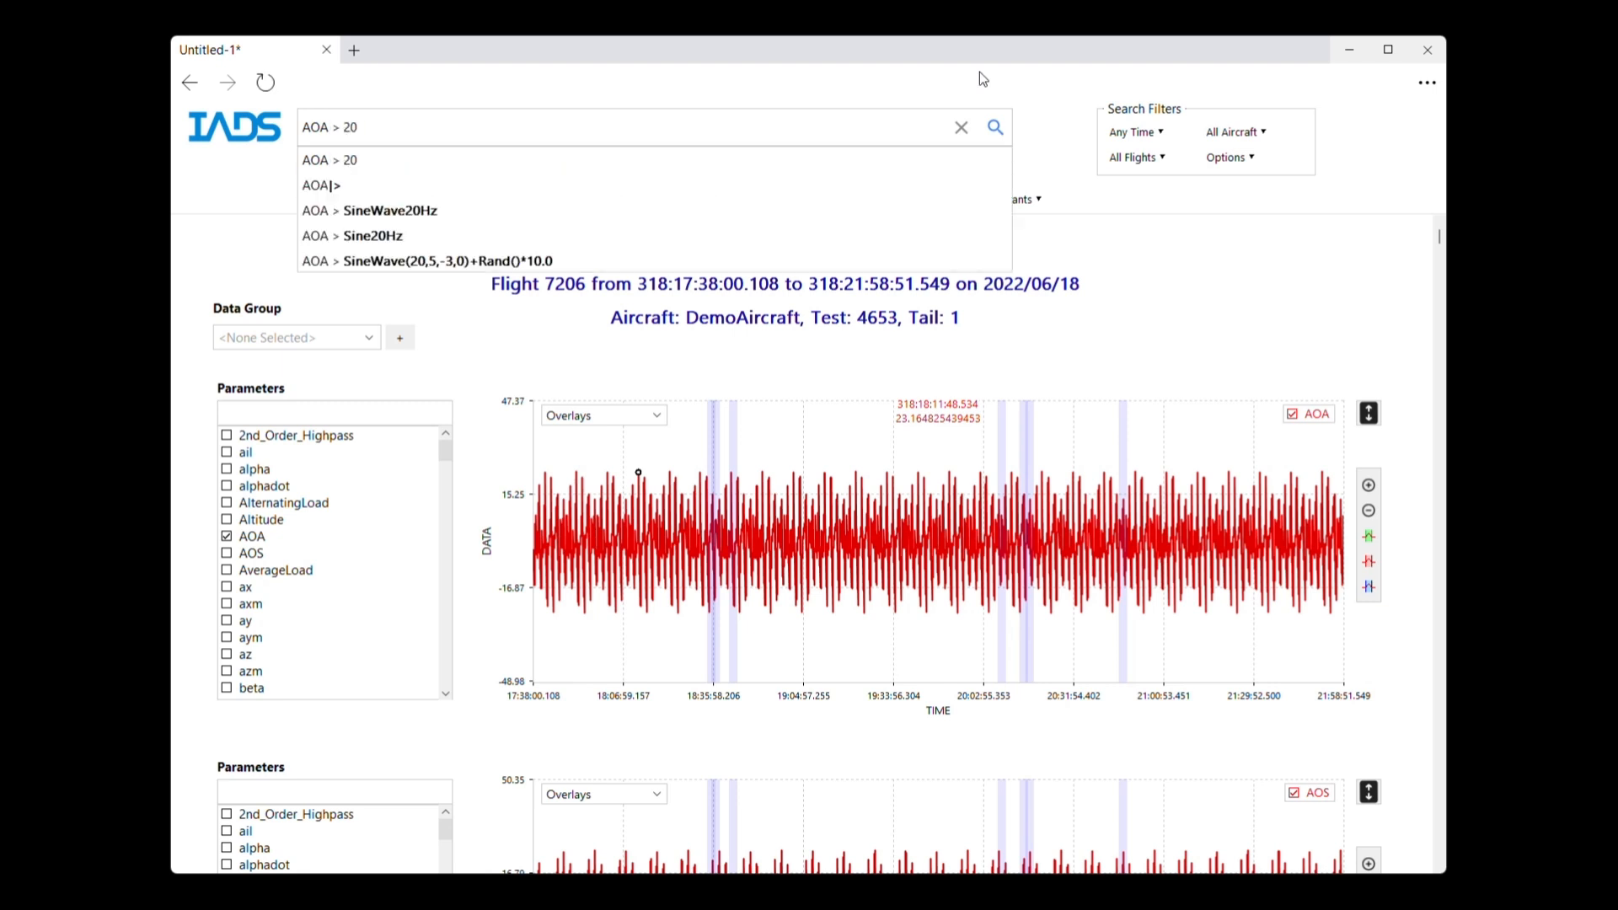
click(996, 133)
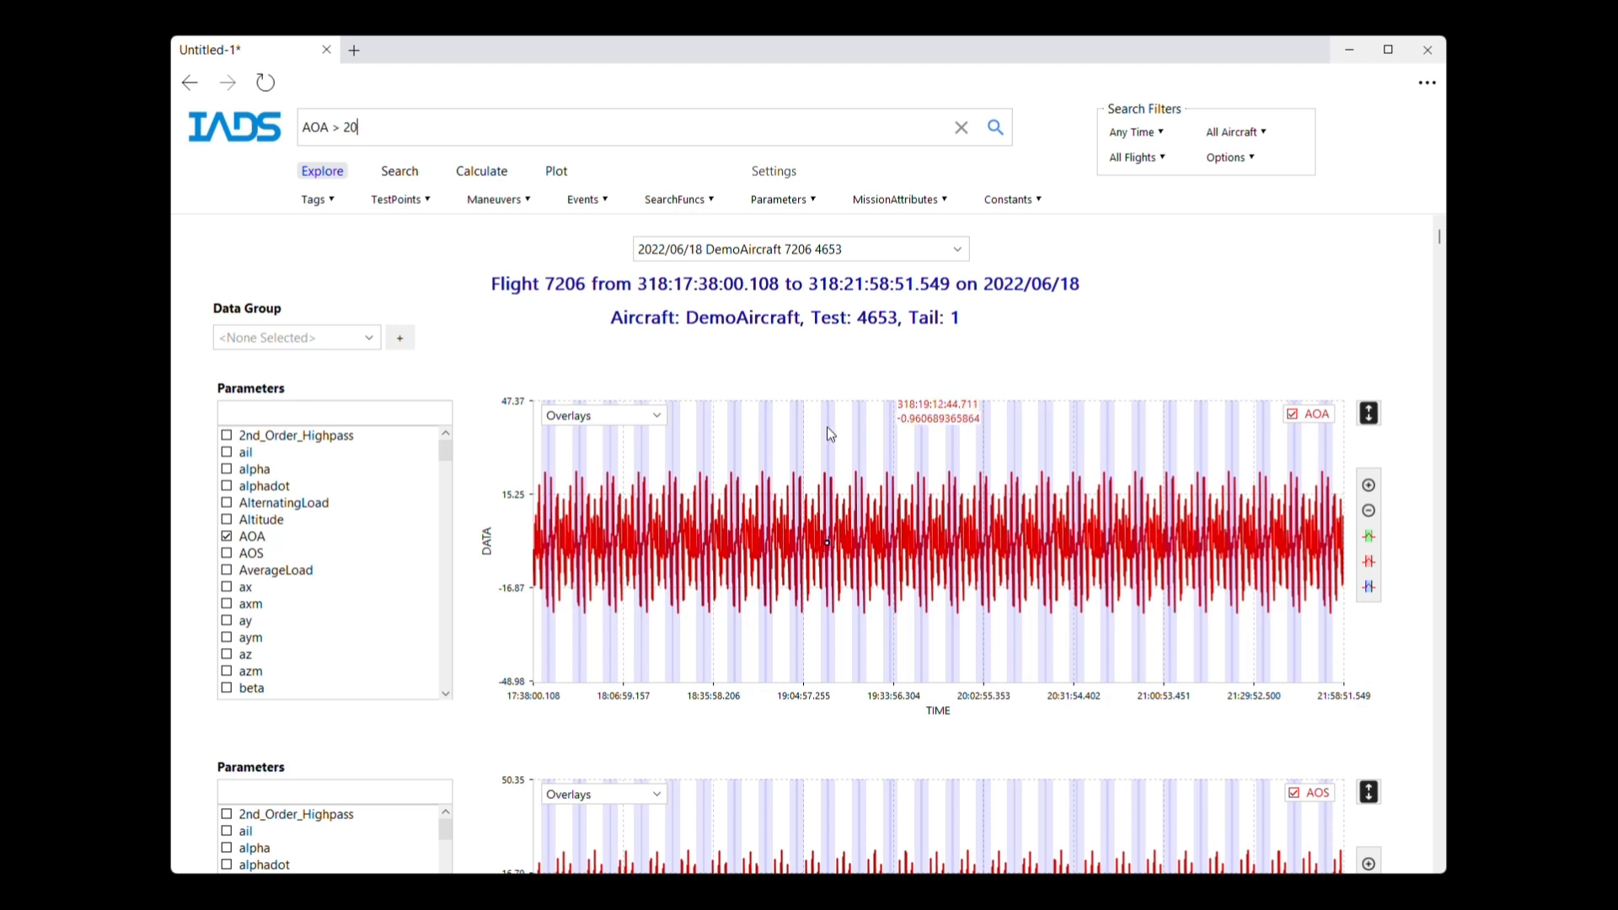
Inspect the AOA > 20 results up close between about 19:09:33 and 19:17:41, and return to the full flight
drag(818, 443, 844, 445)
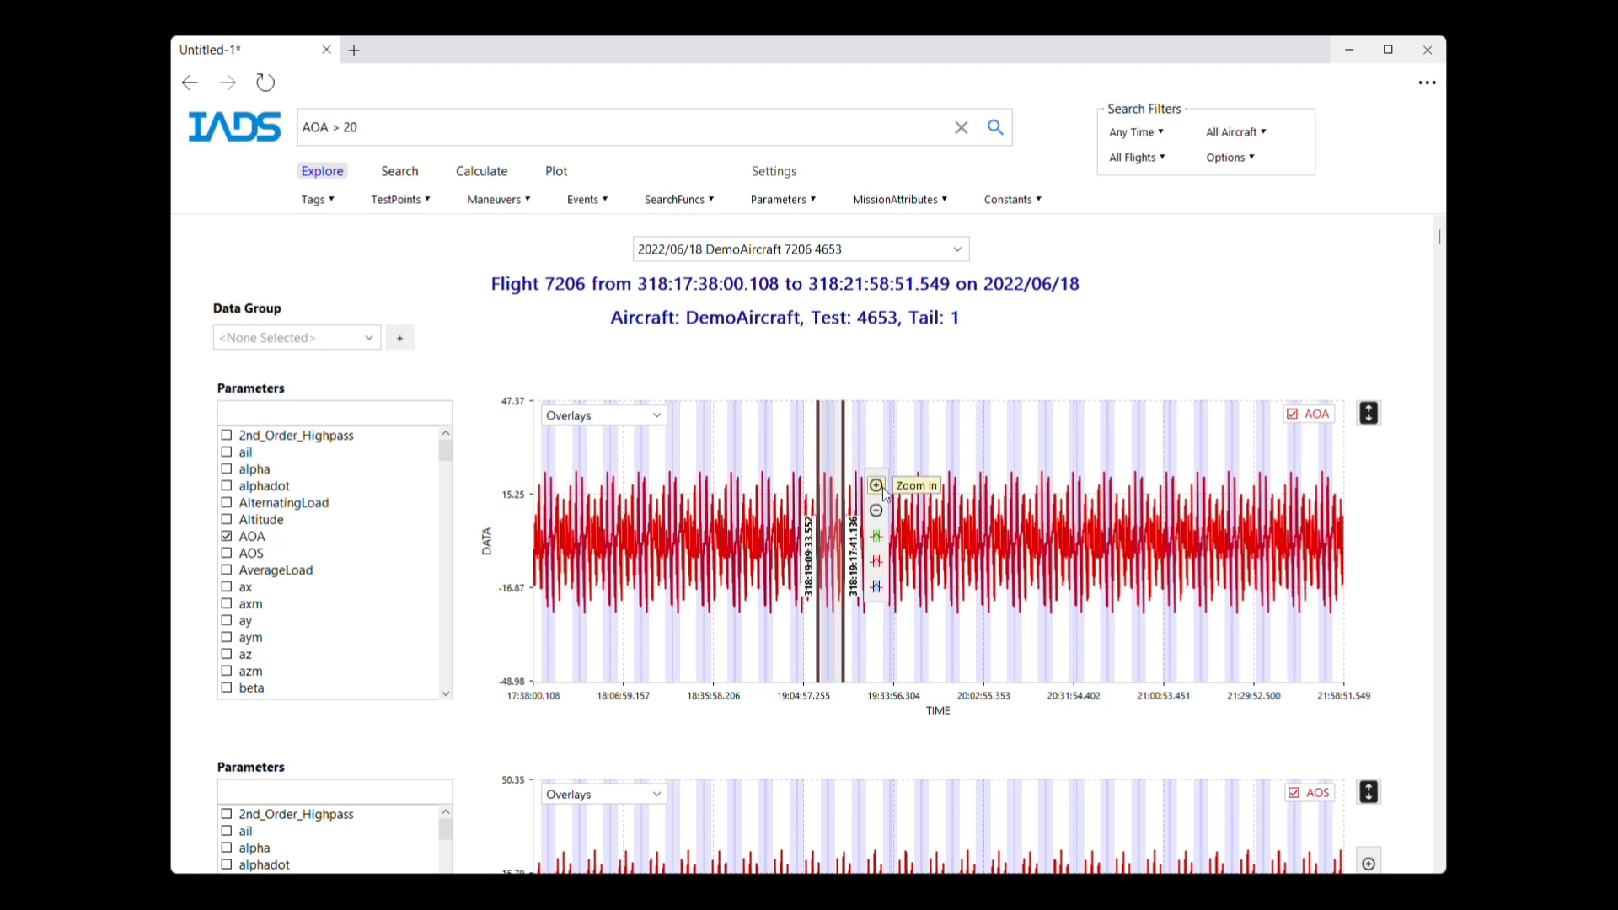
click(878, 486)
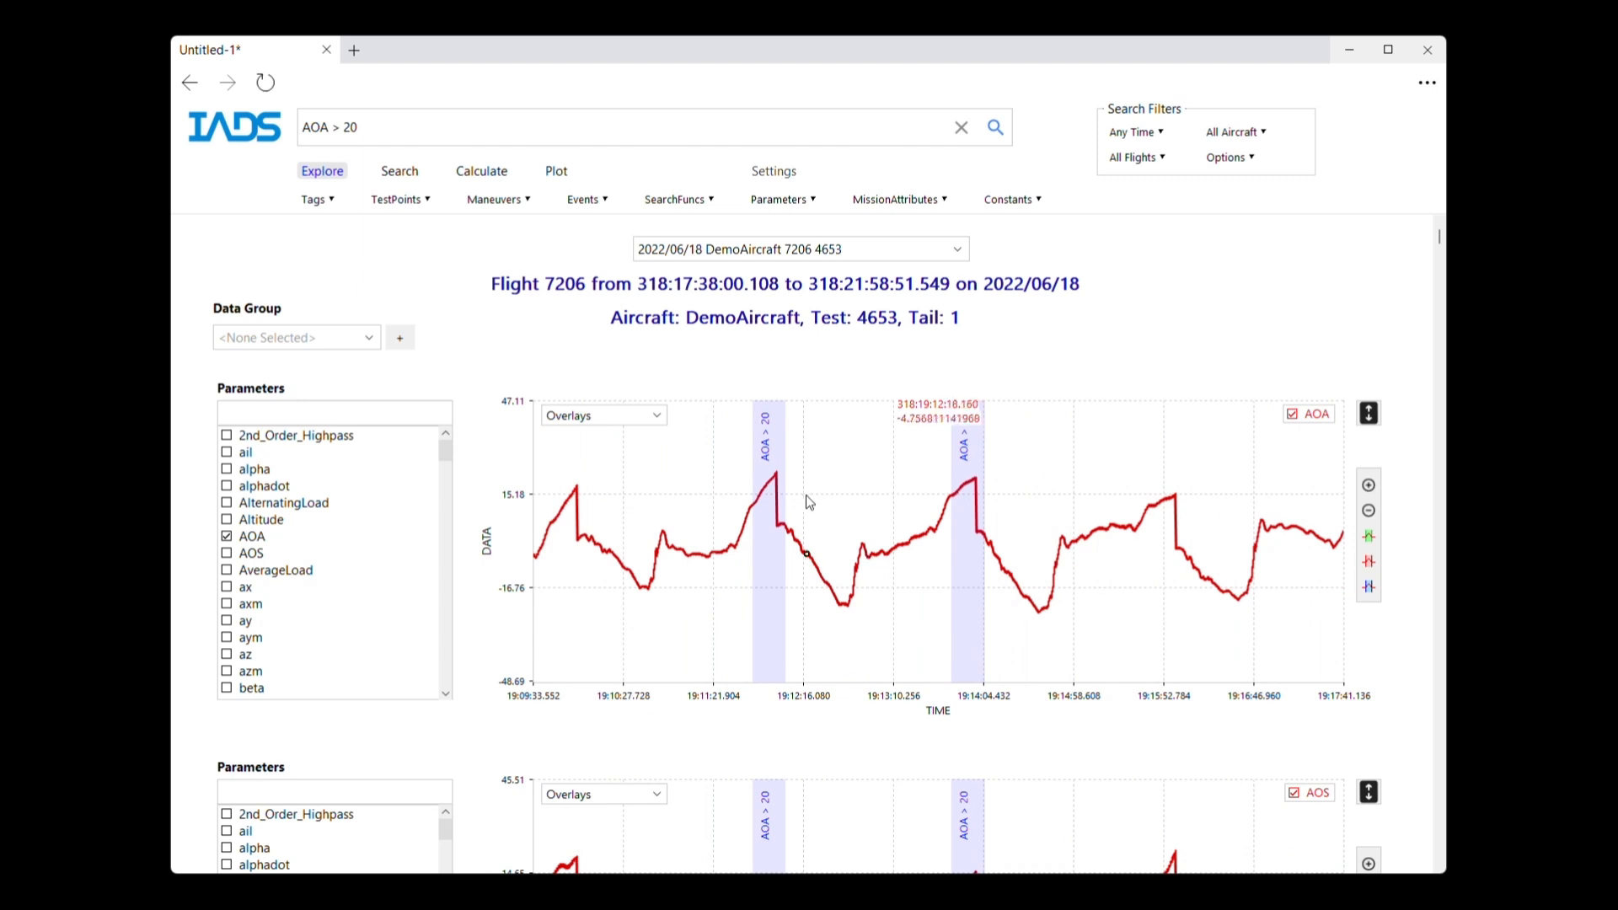
click(781, 438)
click(968, 456)
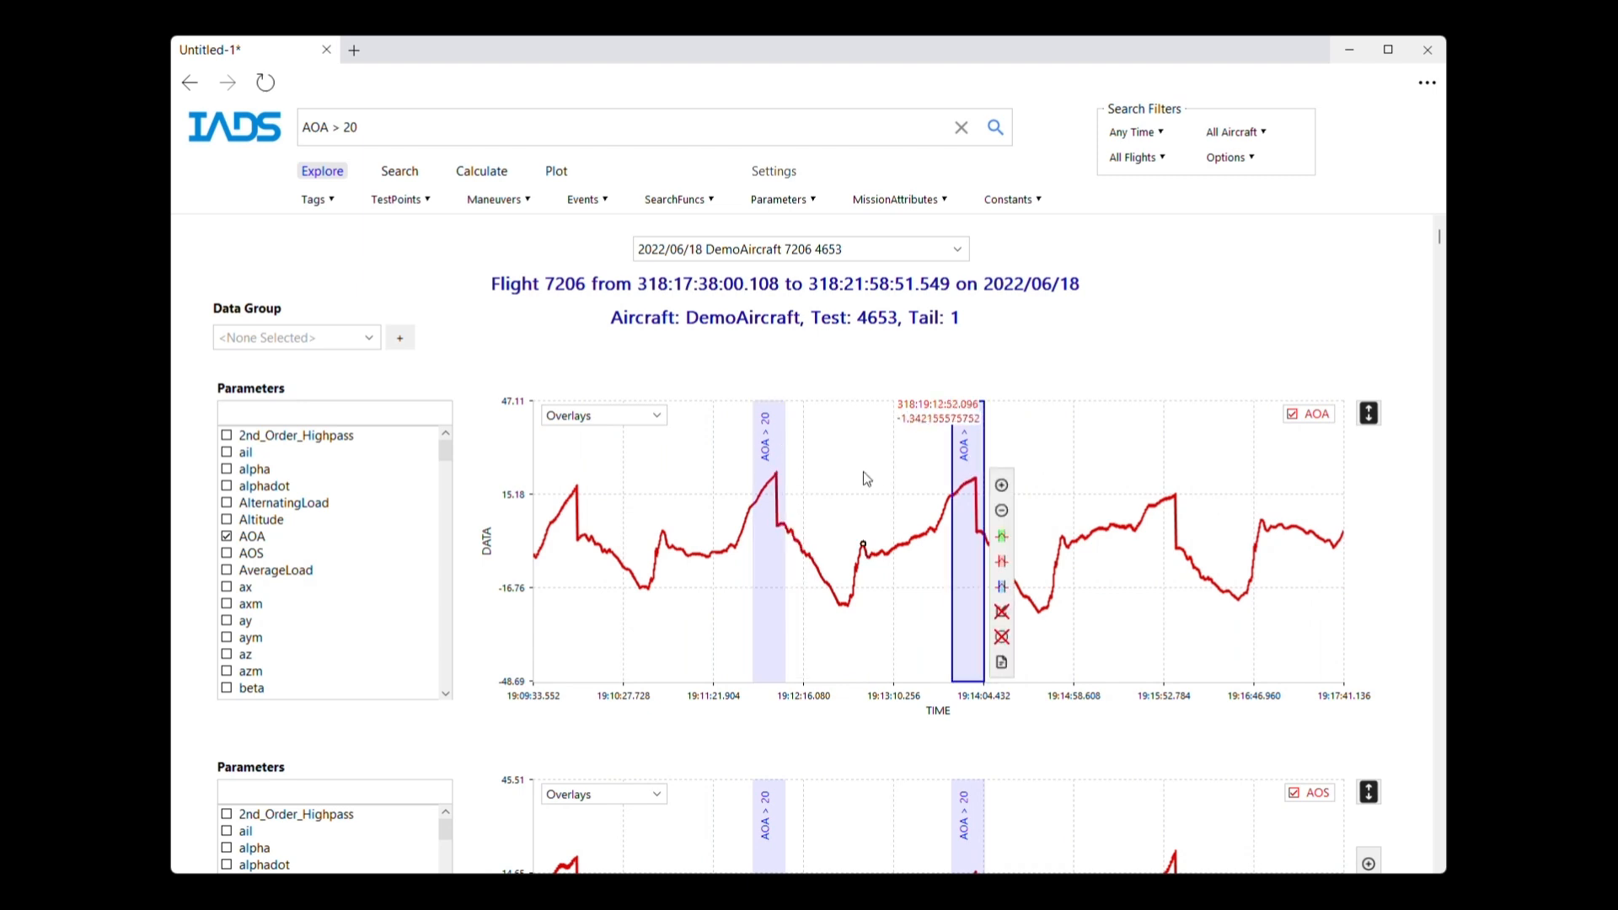
click(831, 481)
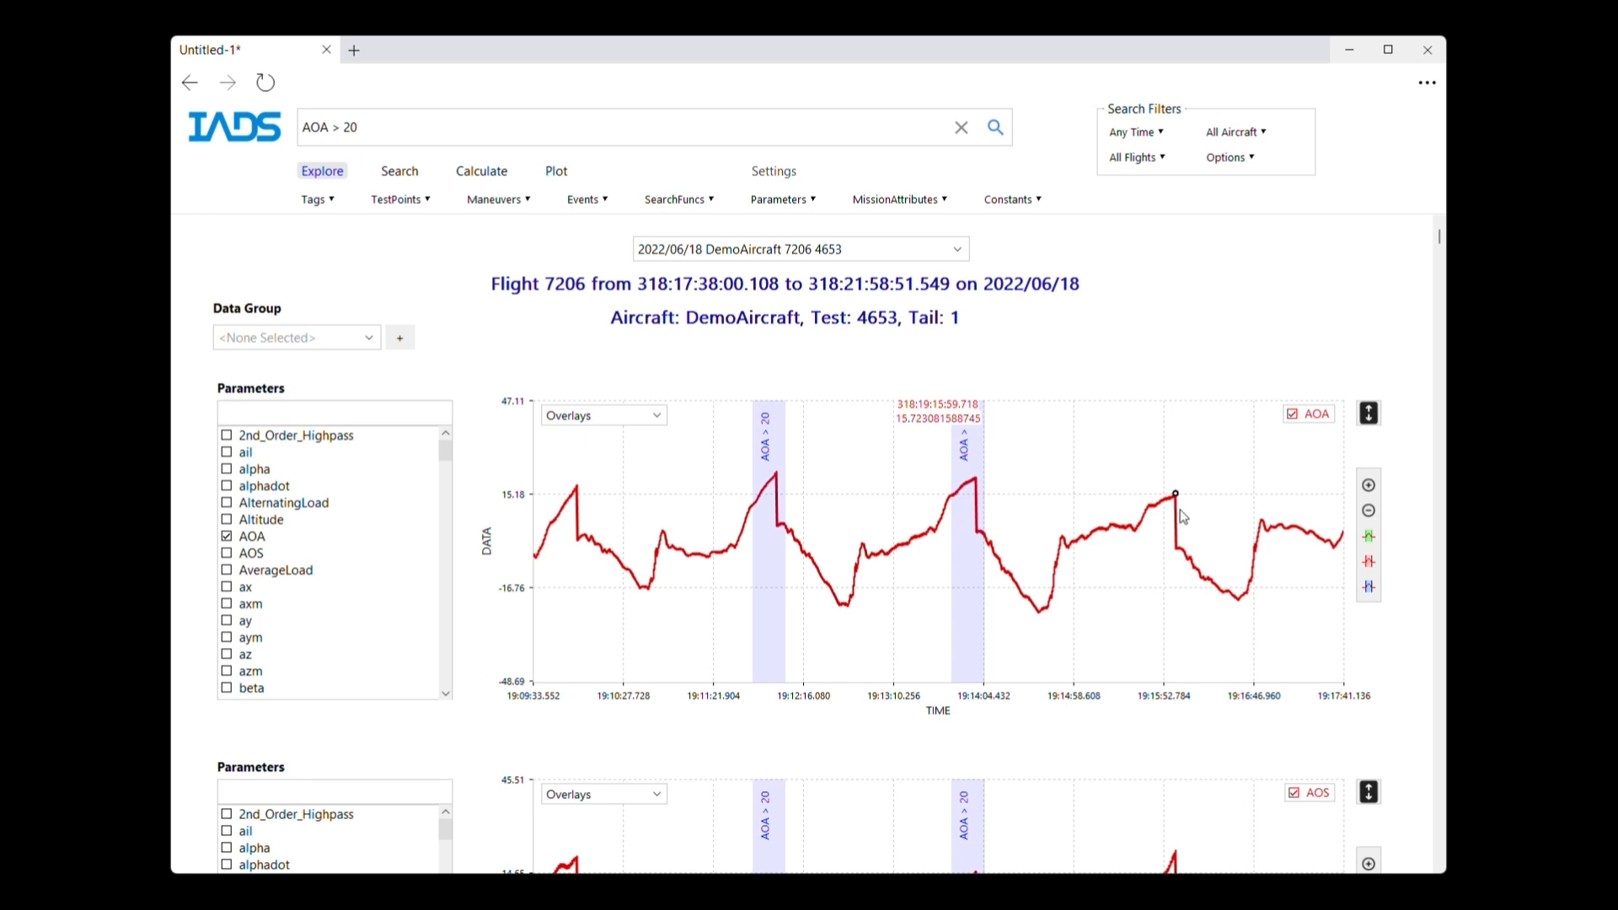
click(1368, 512)
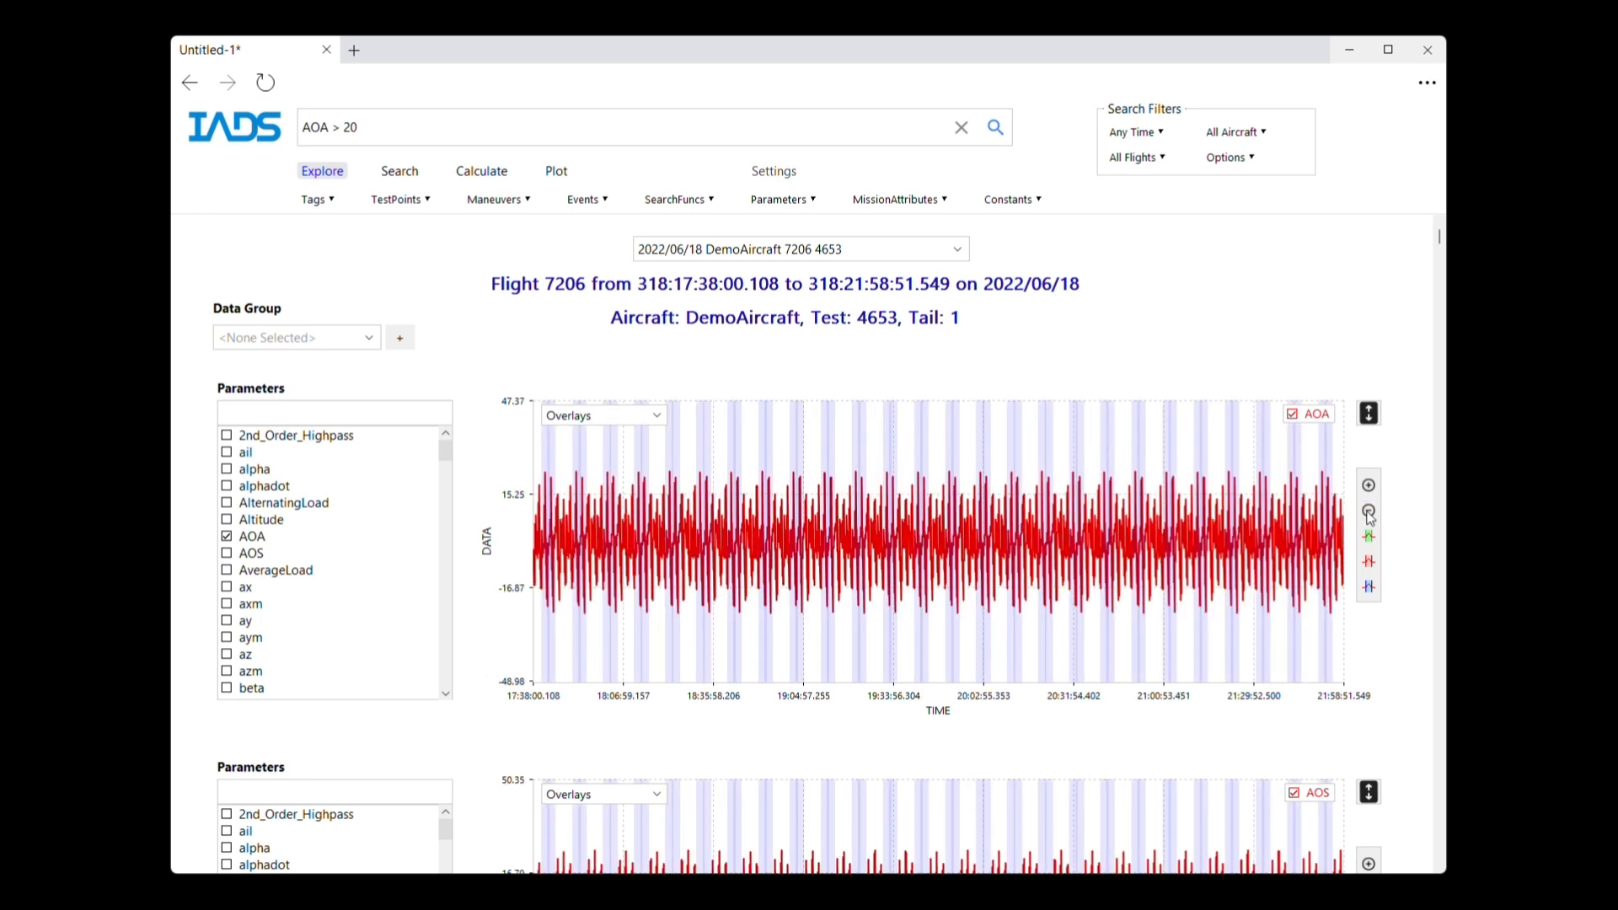
click(656, 416)
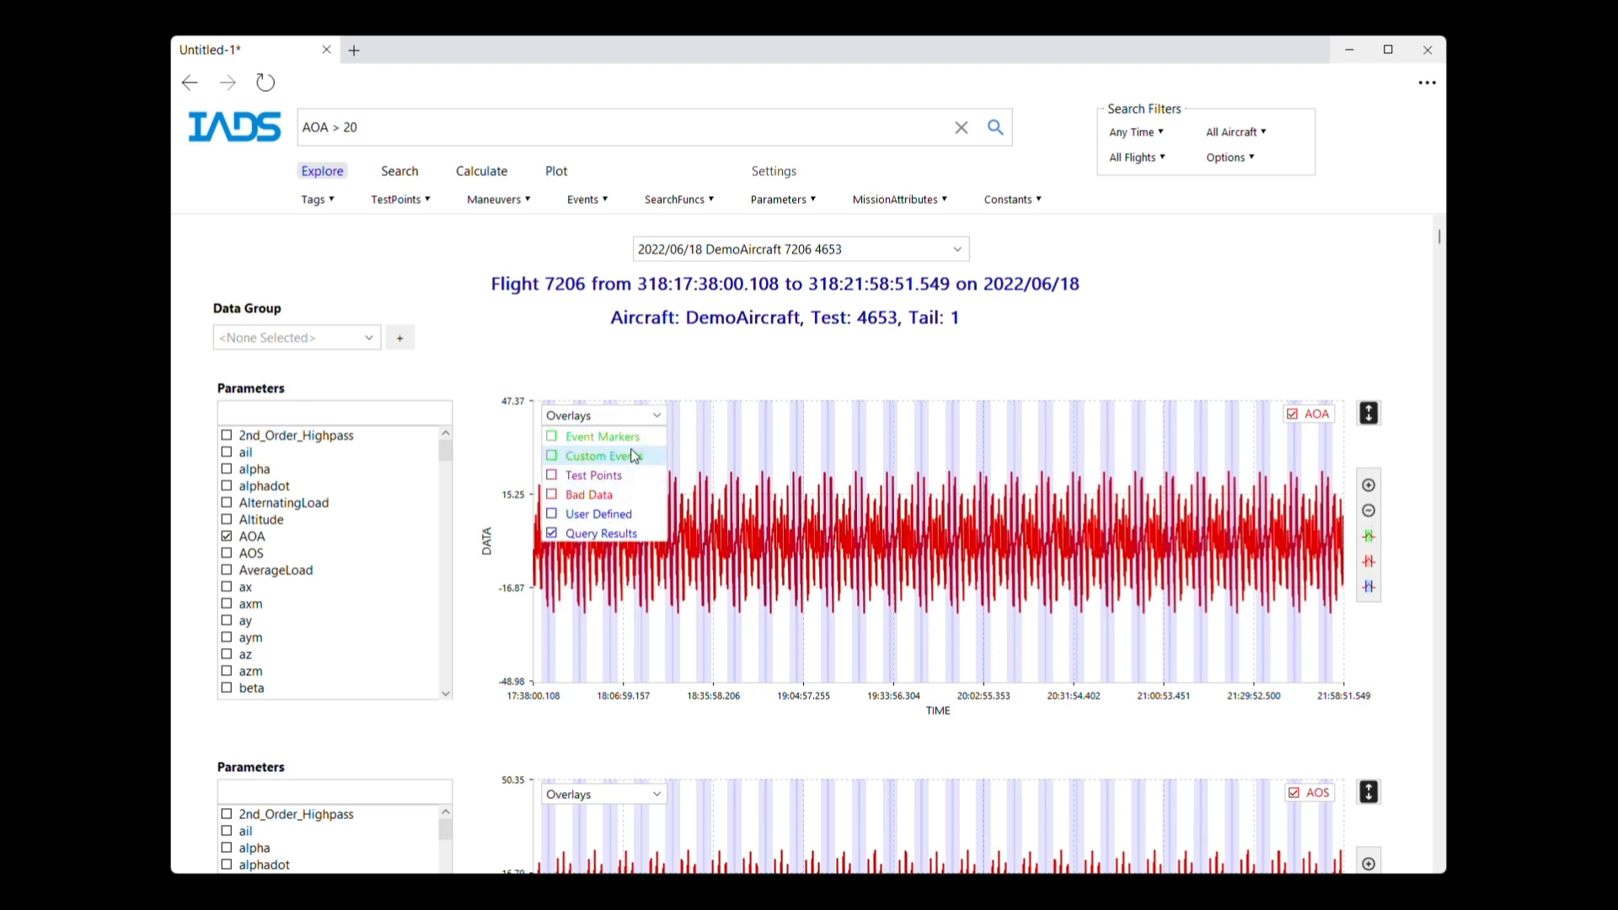
click(1154, 348)
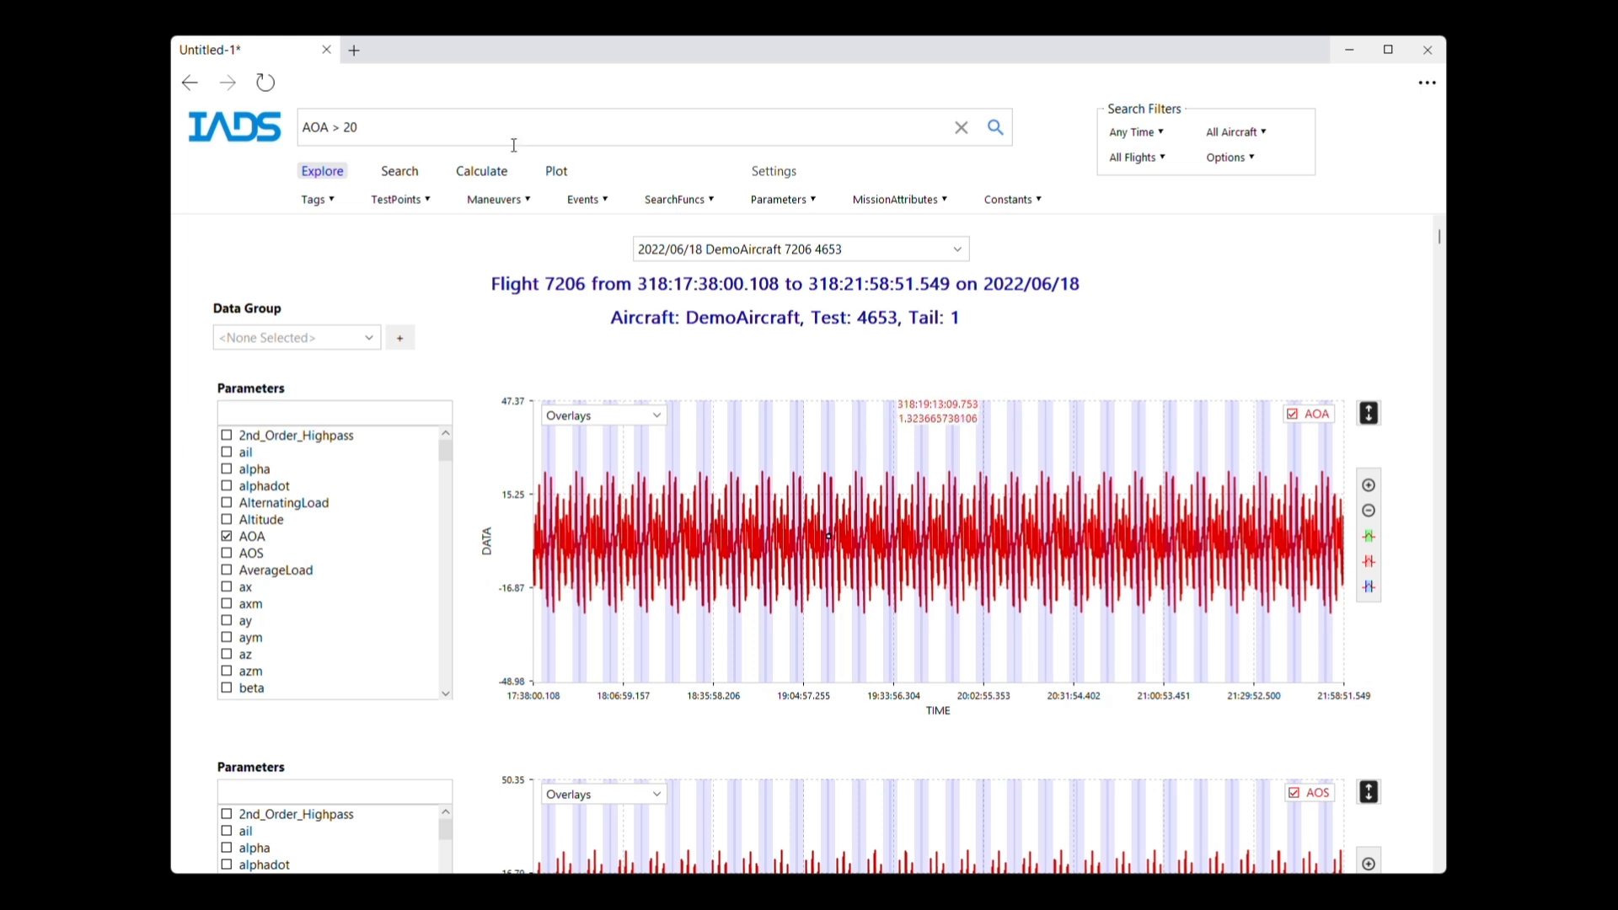